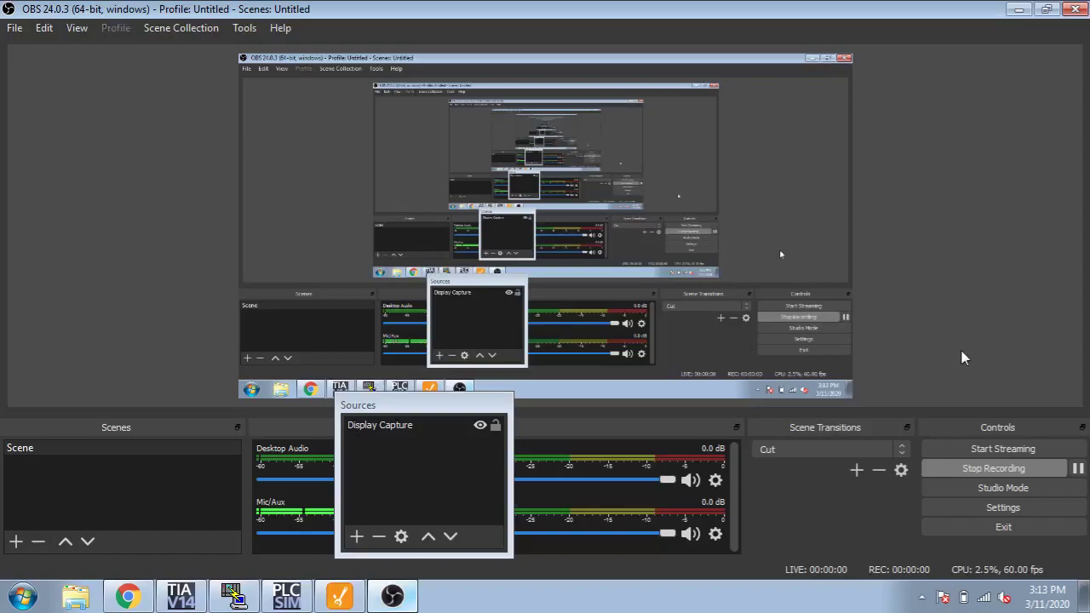
# Minimize OBS Studio so Ignition Designer's Main Window with the 50% tank is visible.
pyautogui.click(1019, 9)
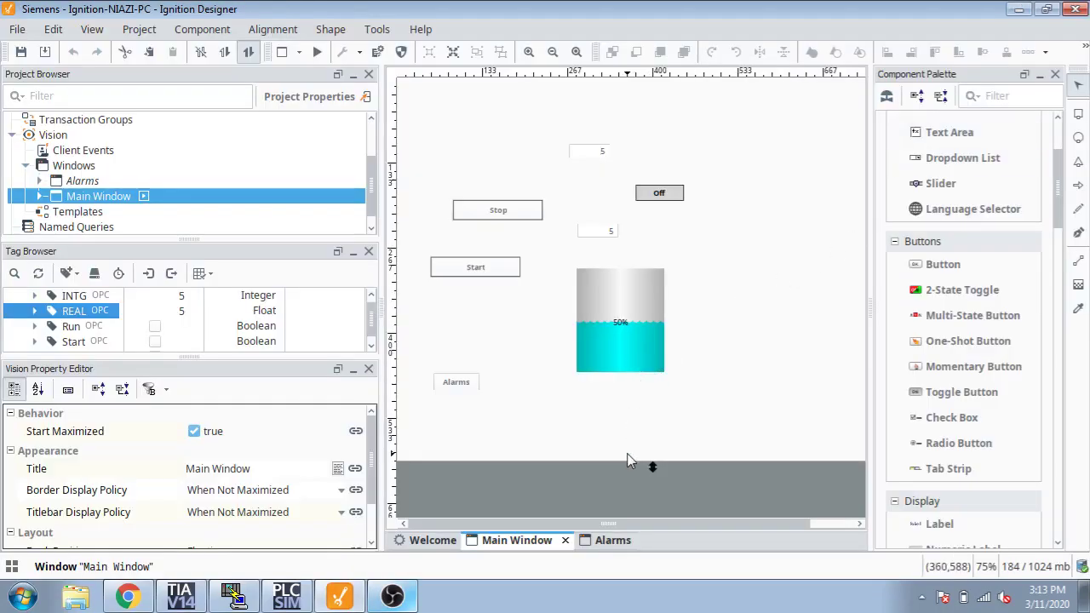
# Place an Alarm Status Table at the Alarms window's top-left, then return to the Main Window.
pyautogui.click(606, 543)
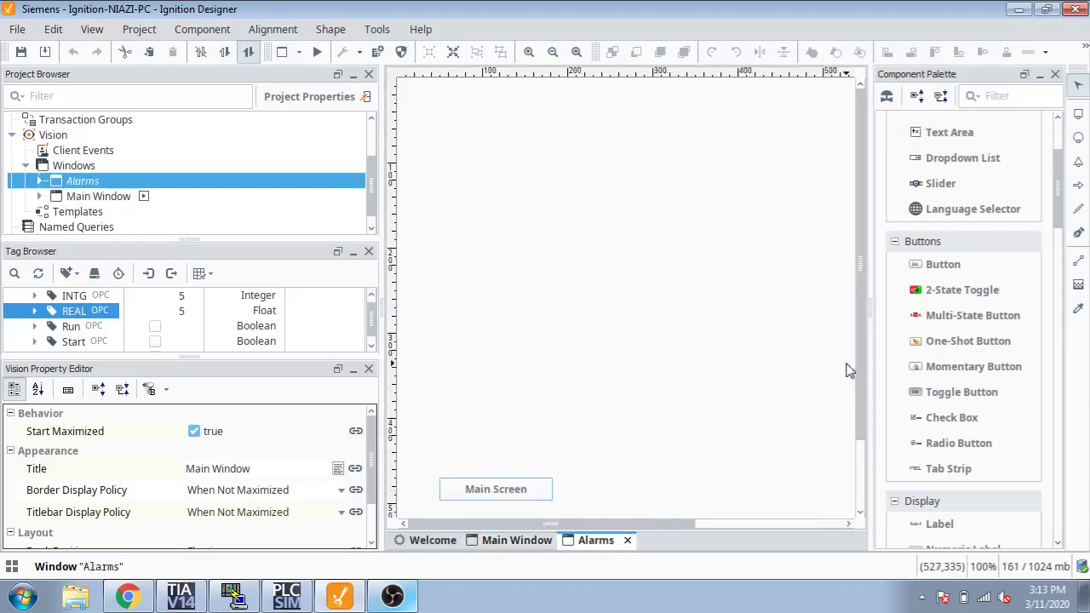
pyautogui.click(1055, 258)
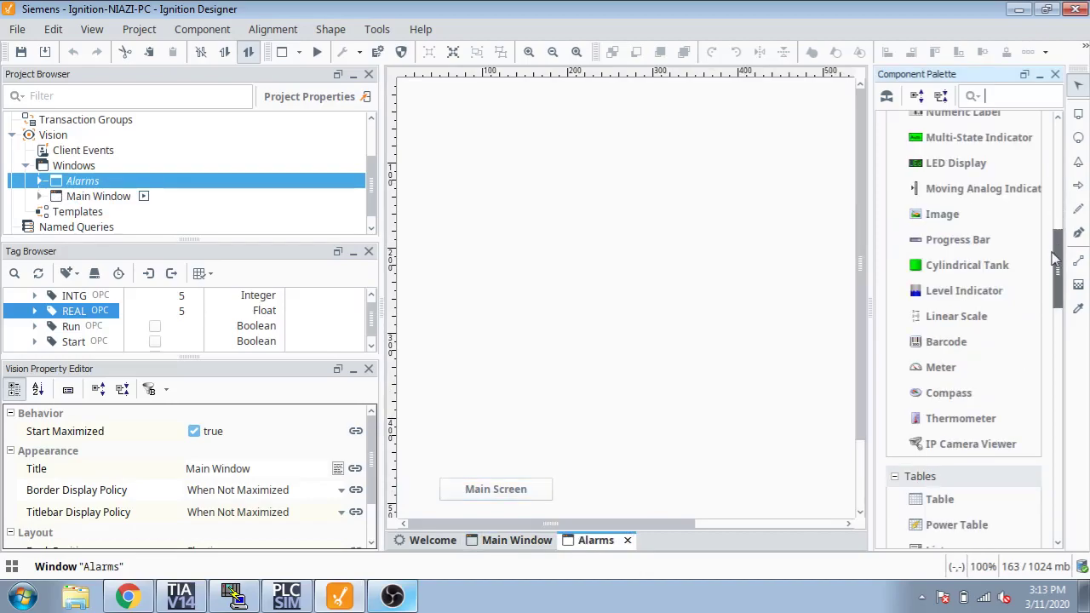
pyautogui.moveTo(1055, 258); pyautogui.dragTo(1064, 439)
pyautogui.moveTo(932, 350); pyautogui.dragTo(512, 202)
pyautogui.moveTo(603, 268); pyautogui.dragTo(494, 187)
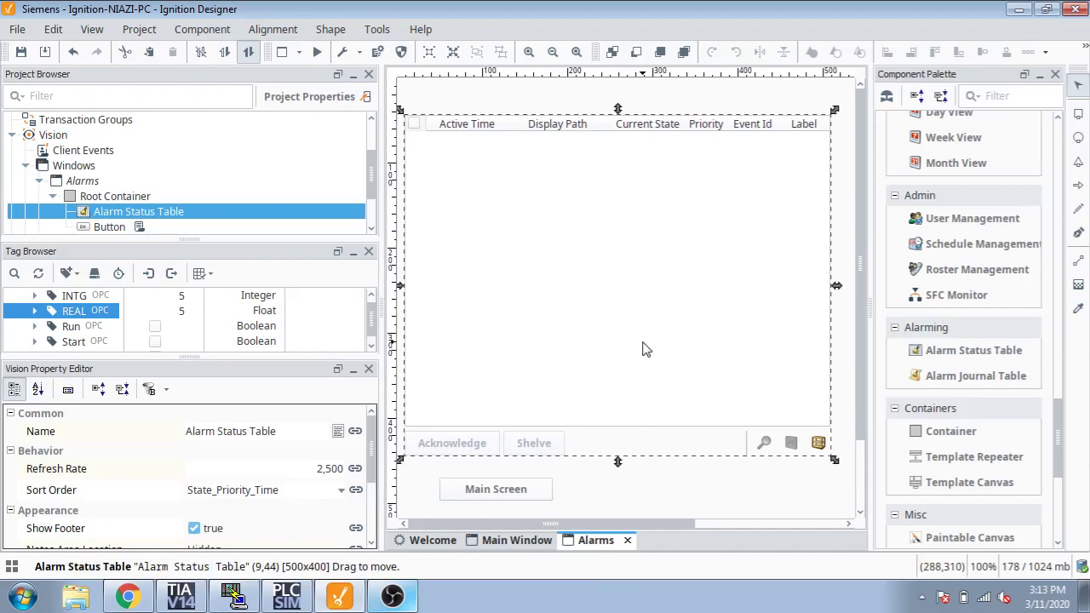
pyautogui.click(546, 544)
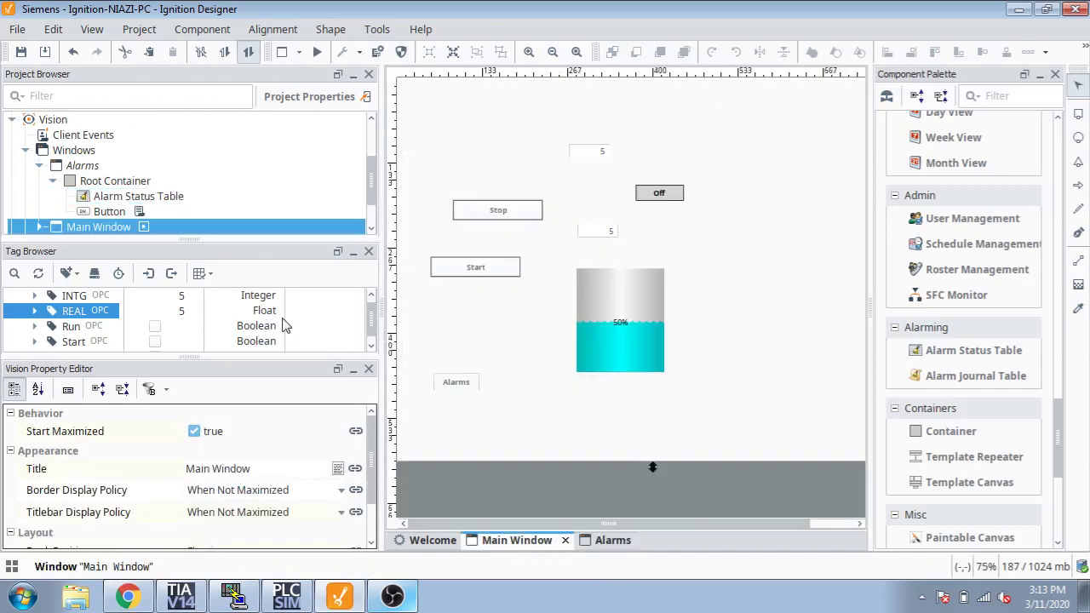
# Open the Level Indicator's REAL tag in the Tag Editor on its empty Alarms page.
pyautogui.scroll(3, 369, 314)
pyautogui.scroll(-3, 370, 314)
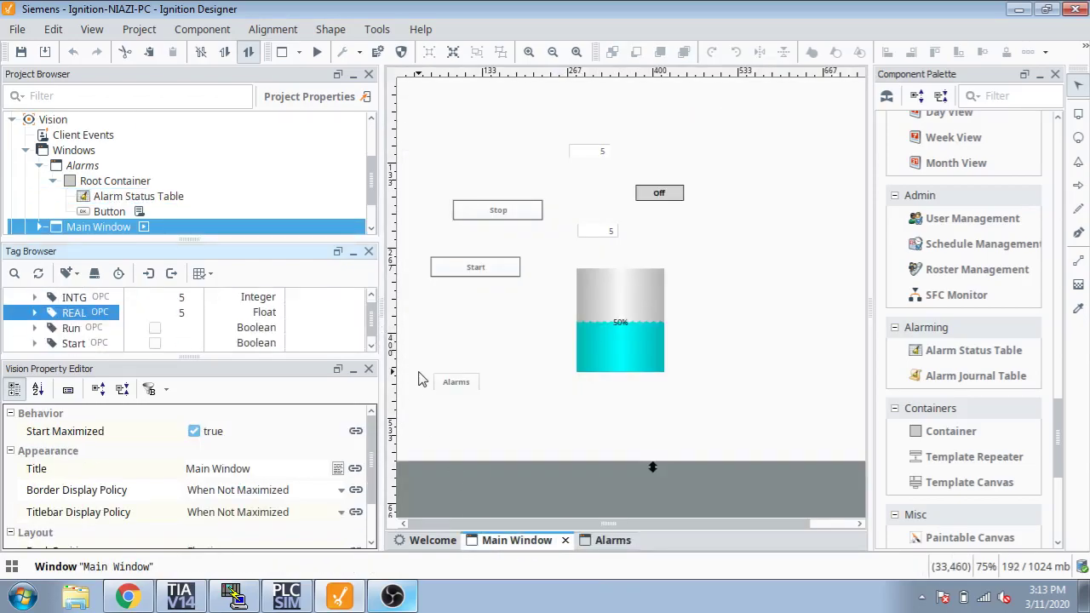
pyautogui.click(609, 316)
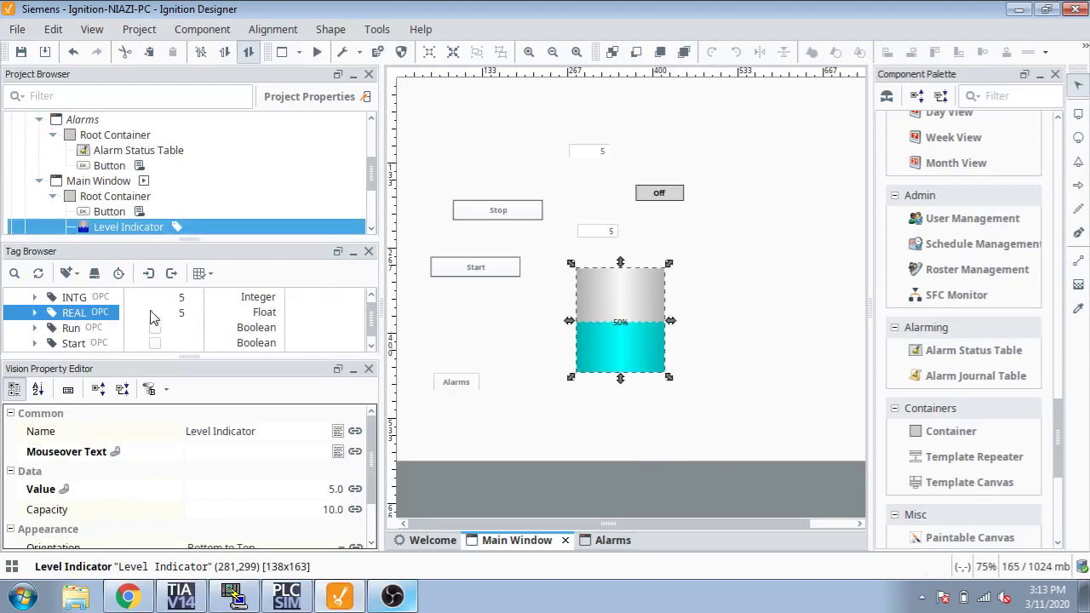
pyautogui.doubleClick(98, 313)
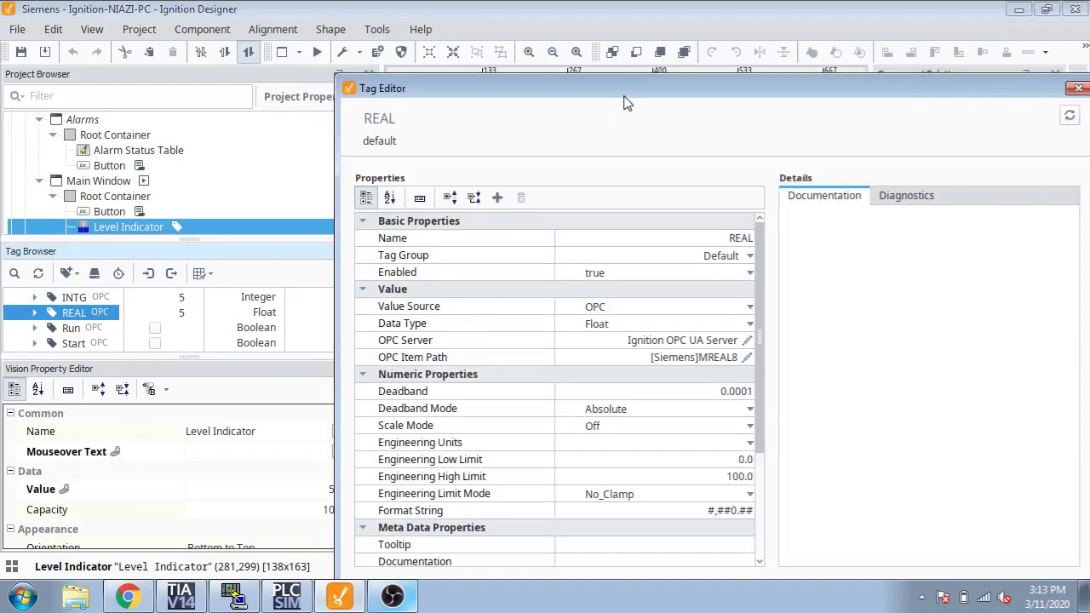
pyautogui.moveTo(625, 99); pyautogui.dragTo(554, 25)
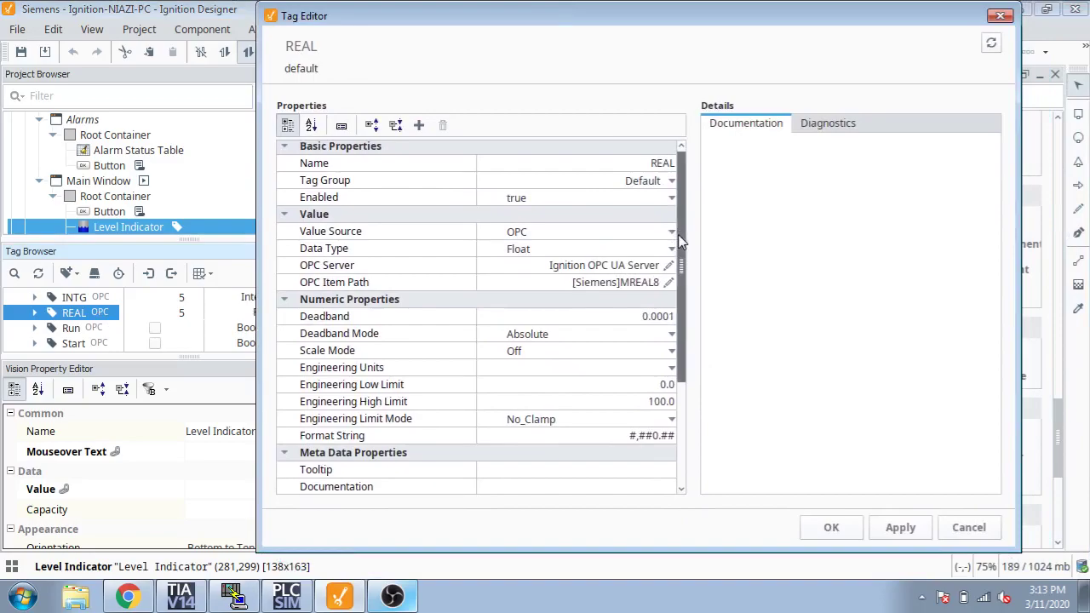
pyautogui.moveTo(678, 235); pyautogui.dragTo(678, 451)
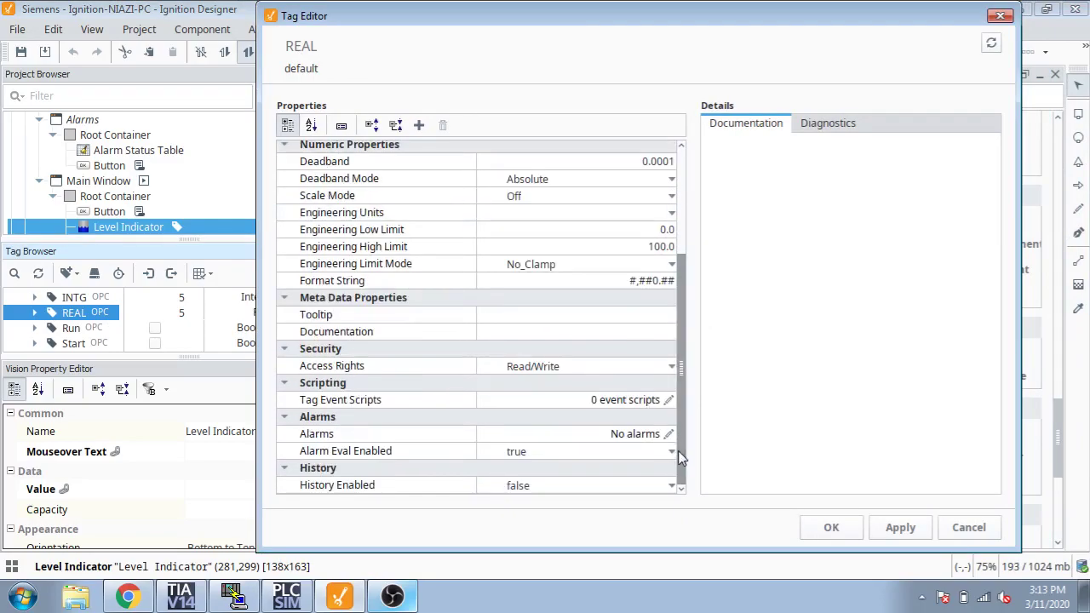
pyautogui.click(669, 435)
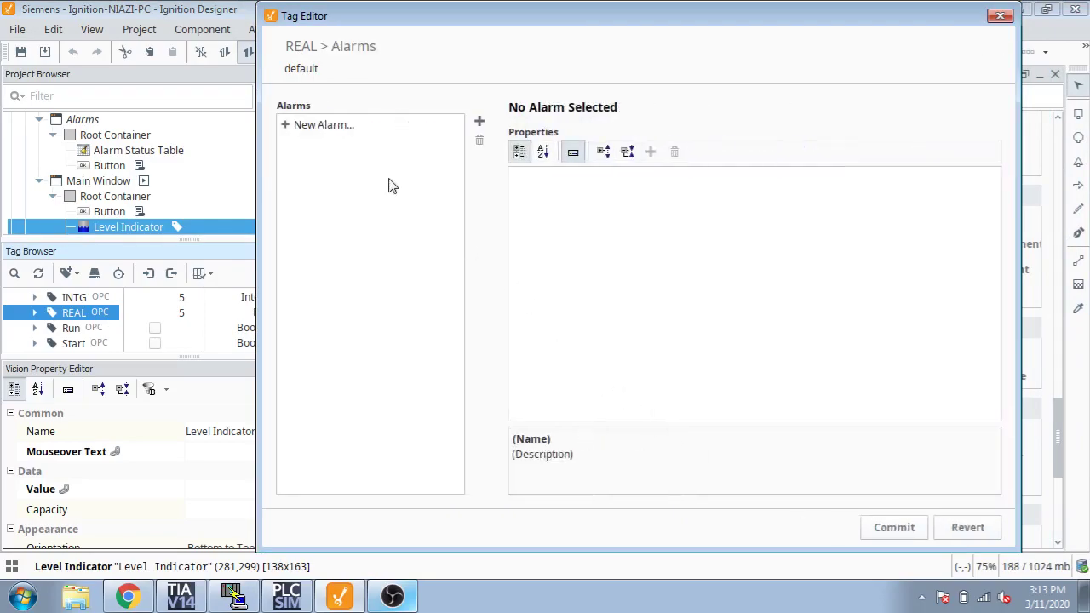
# Add a new alarm to the REAL tag and name it Level High.
pyautogui.click(349, 128)
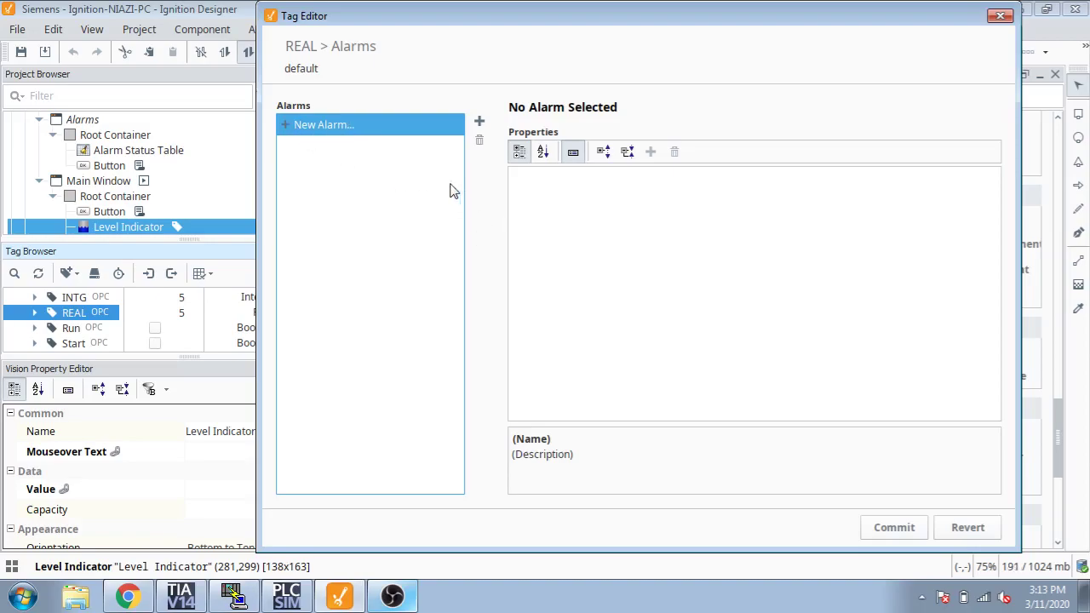
pyautogui.click(480, 122)
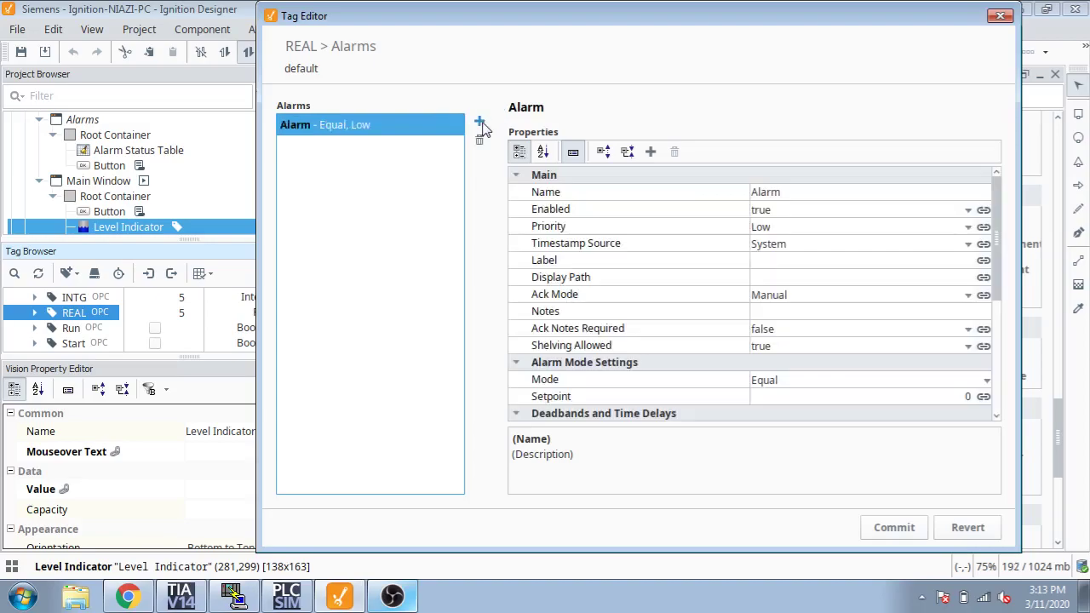
pyautogui.click(802, 193)
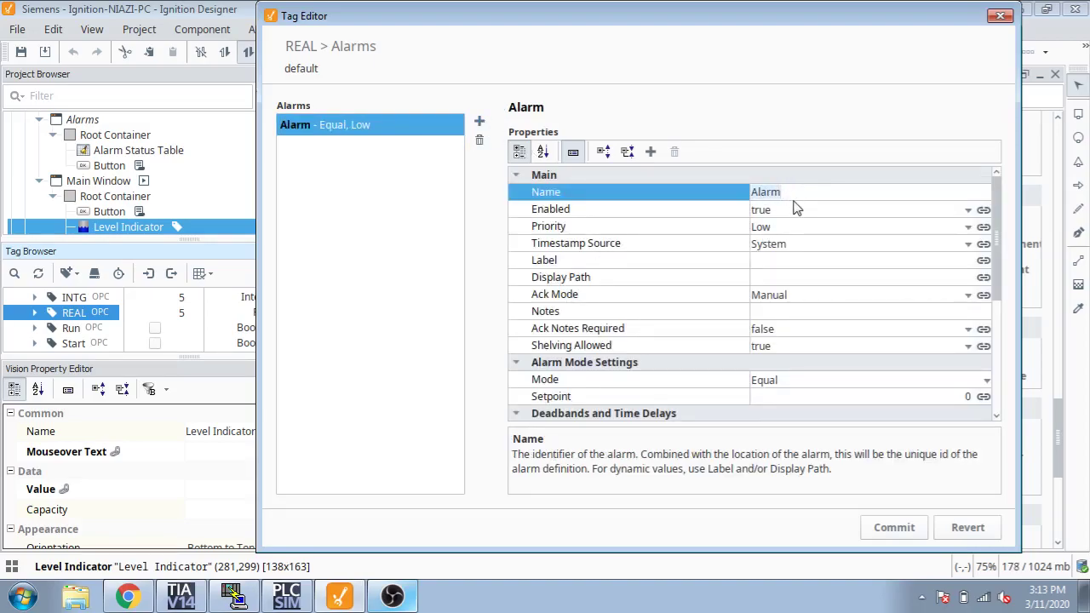
pyautogui.press('BackSpace')
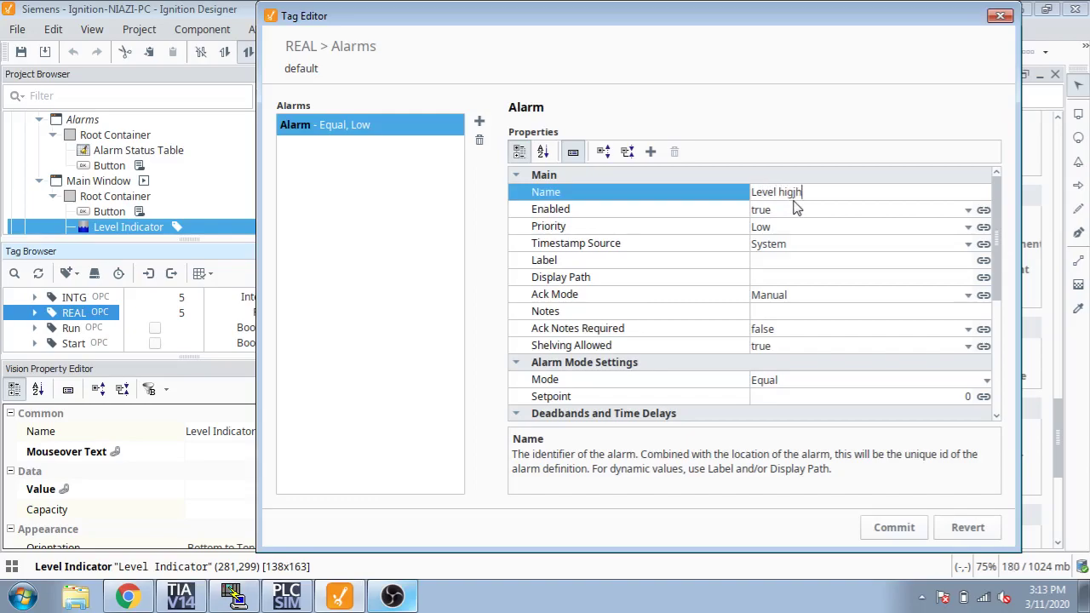
pyautogui.press('Return')
pyautogui.click(805, 193)
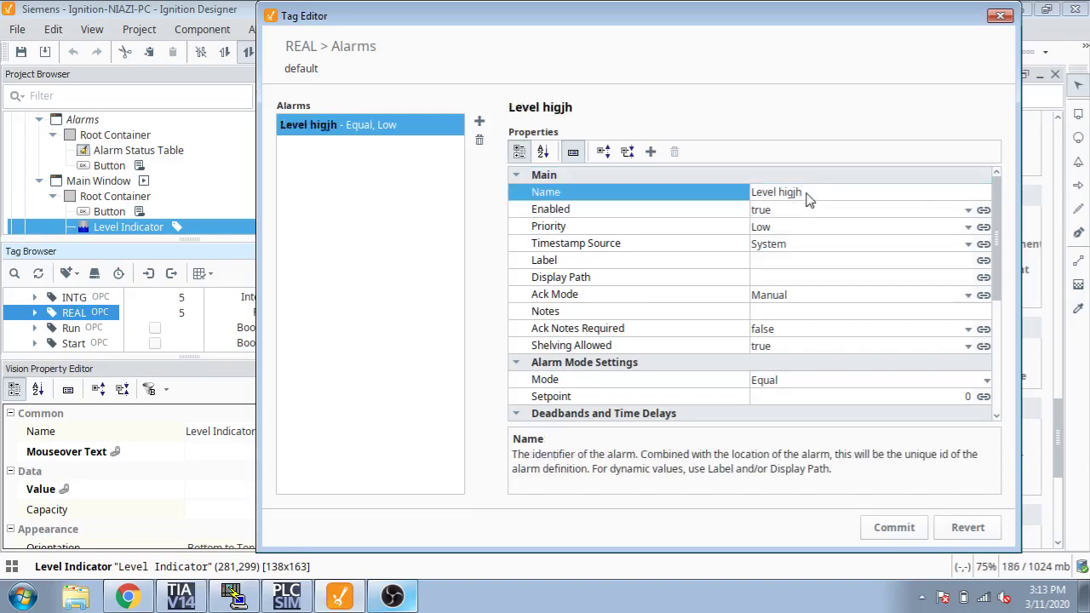
pyautogui.doubleClick(793, 192)
pyautogui.press('BackSpace')
pyautogui.click(959, 230)
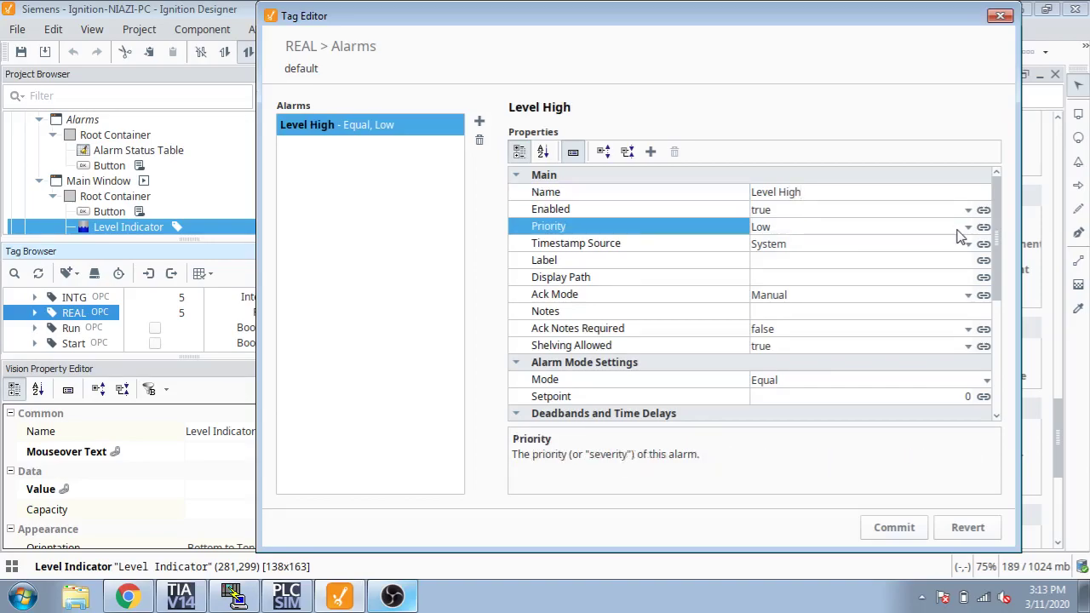
# Set the Level High alarm's priority to High.
pyautogui.click(968, 230)
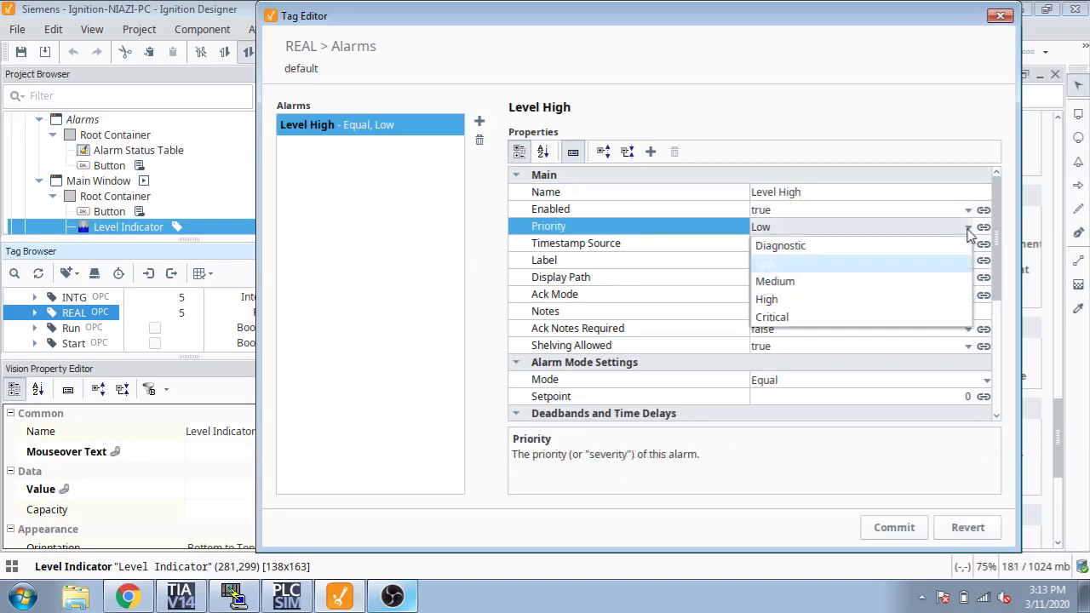
pyautogui.click(927, 301)
pyautogui.moveTo(996, 271); pyautogui.dragTo(996, 288)
pyautogui.scroll(-5, 993, 290)
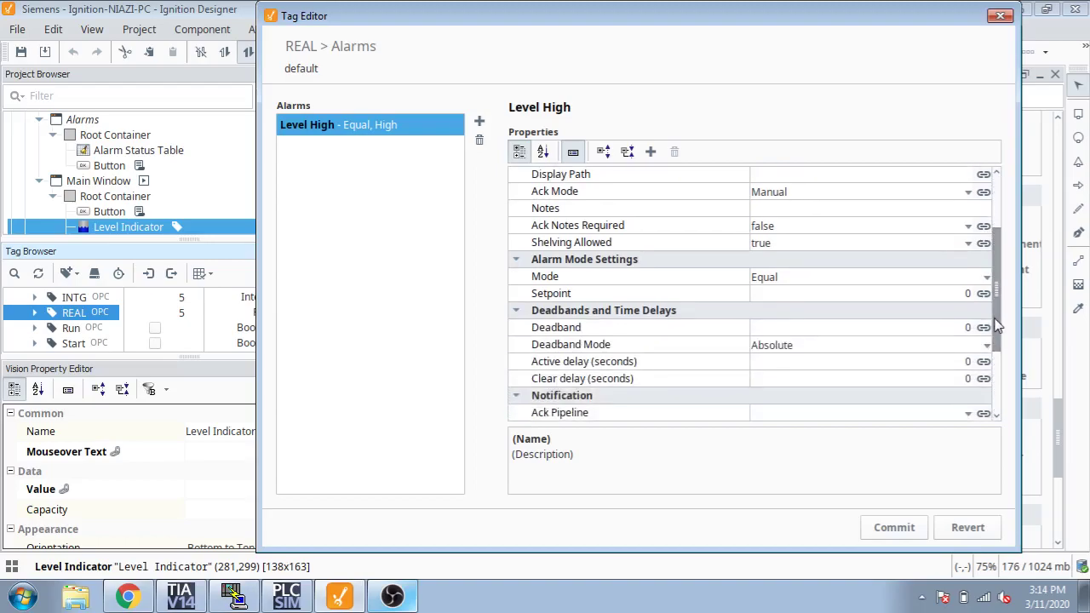
# Switch the Level High alarm's mode to Above Setpoint and select its setpoint.
pyautogui.click(988, 278)
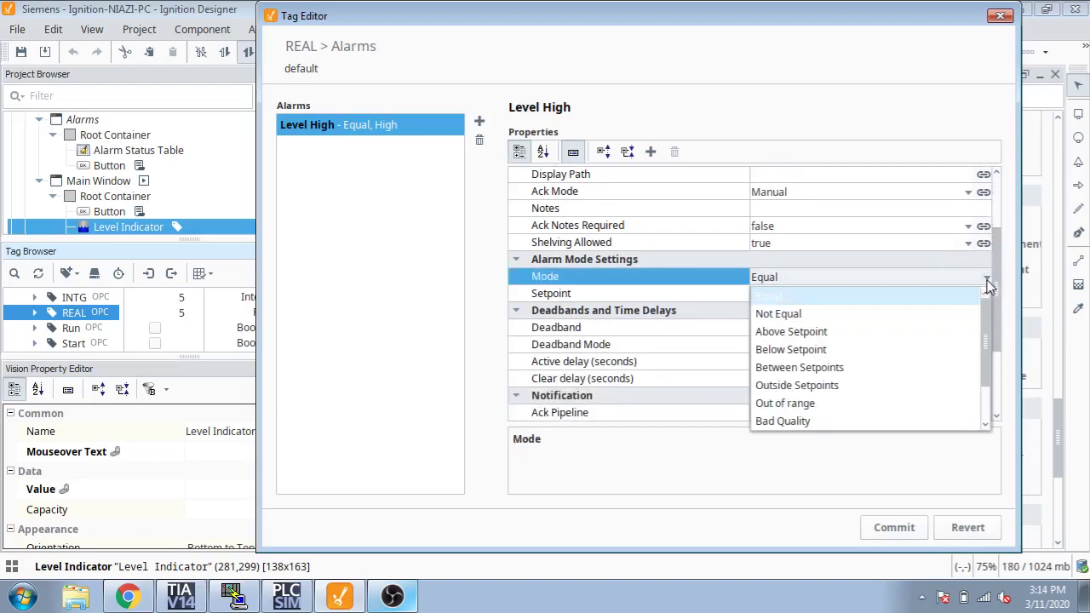
pyautogui.click(927, 334)
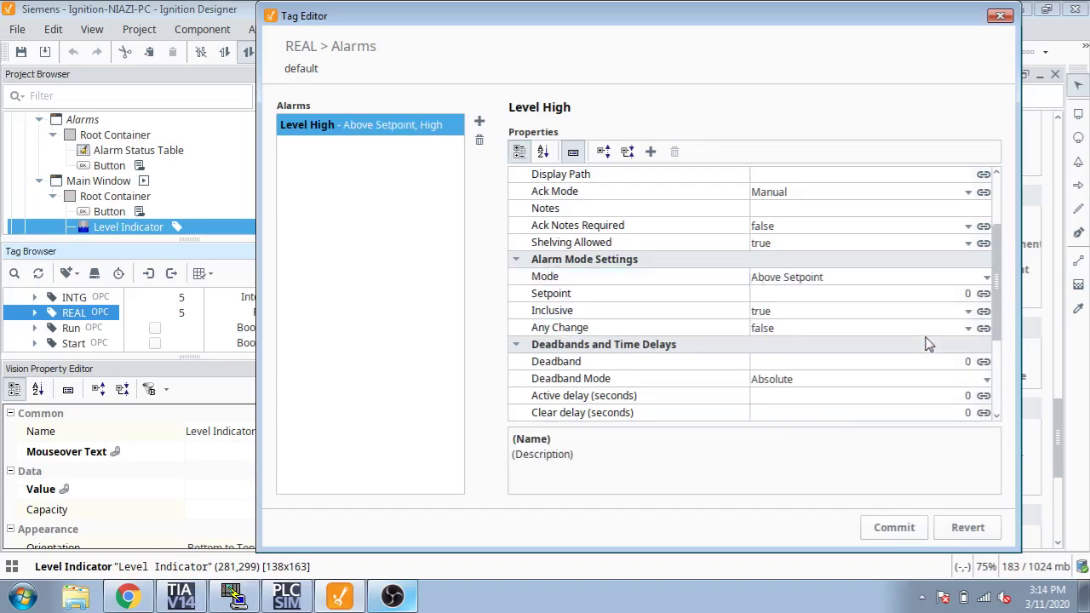
pyautogui.click(970, 294)
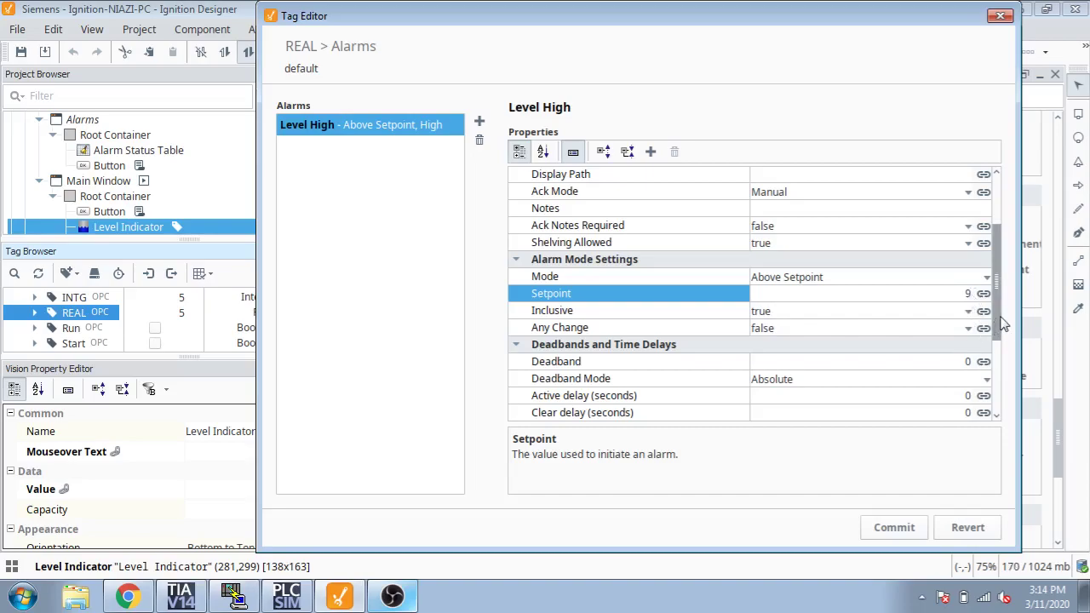
# Change the email custom message to TANK LEVEL IS HIGH and select the text for copying.
pyautogui.moveTo(997, 328); pyautogui.dragTo(995, 402)
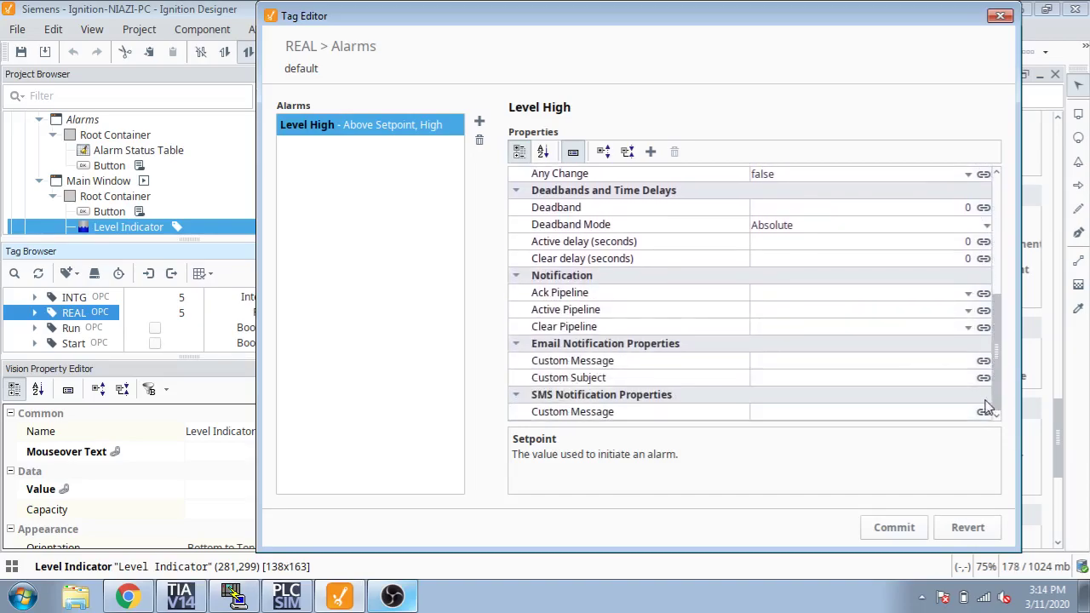
pyautogui.click(899, 362)
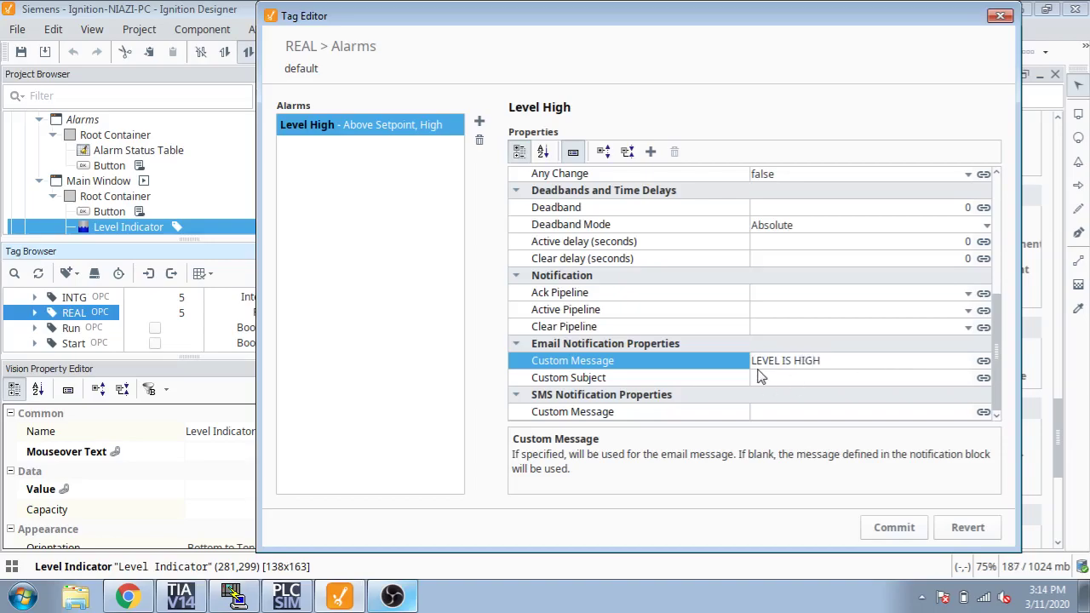
pyautogui.doubleClick(754, 362)
pyautogui.click(753, 365)
pyautogui.write('TANK')
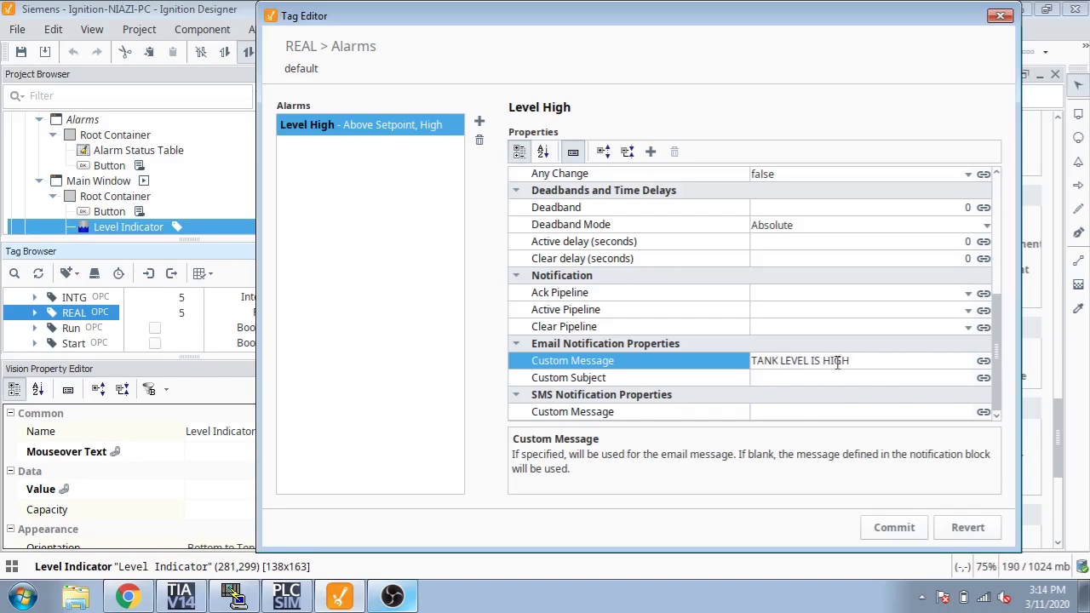
pyautogui.moveTo(859, 362); pyautogui.dragTo(754, 362)
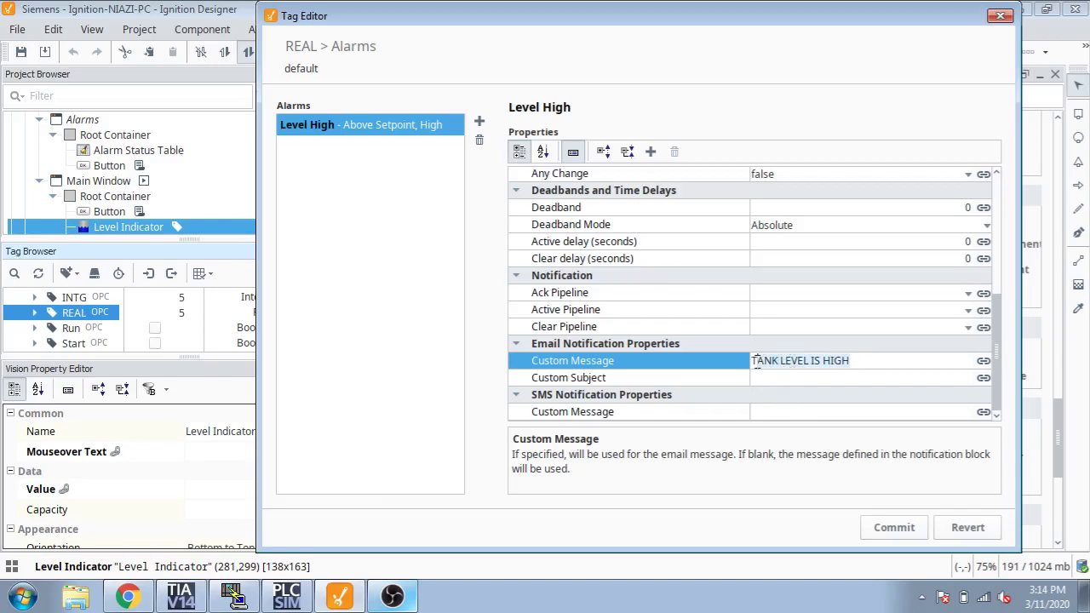
pyautogui.click(851, 362)
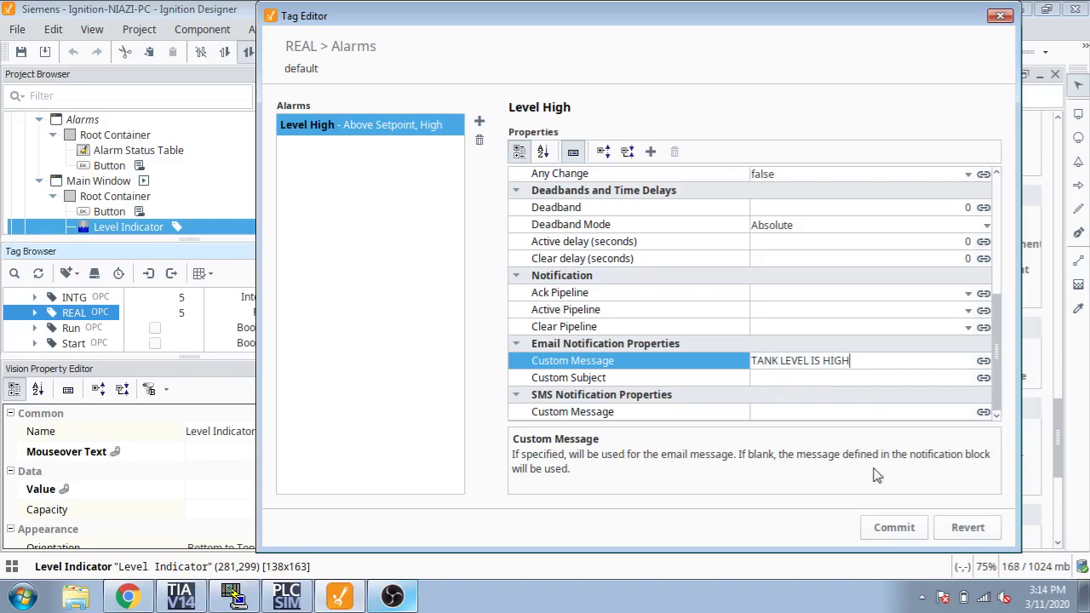
pyautogui.moveTo(849, 362); pyautogui.dragTo(758, 361)
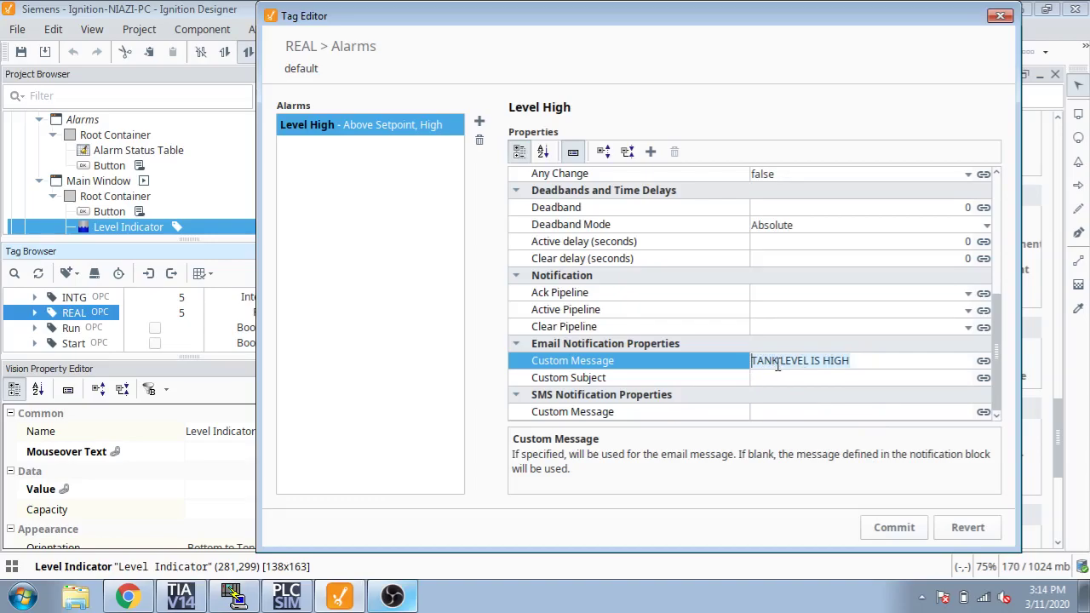
# Commit the Level High alarm and add a second alarm named TANK LEVEL IS Low.
pyautogui.click(894, 527)
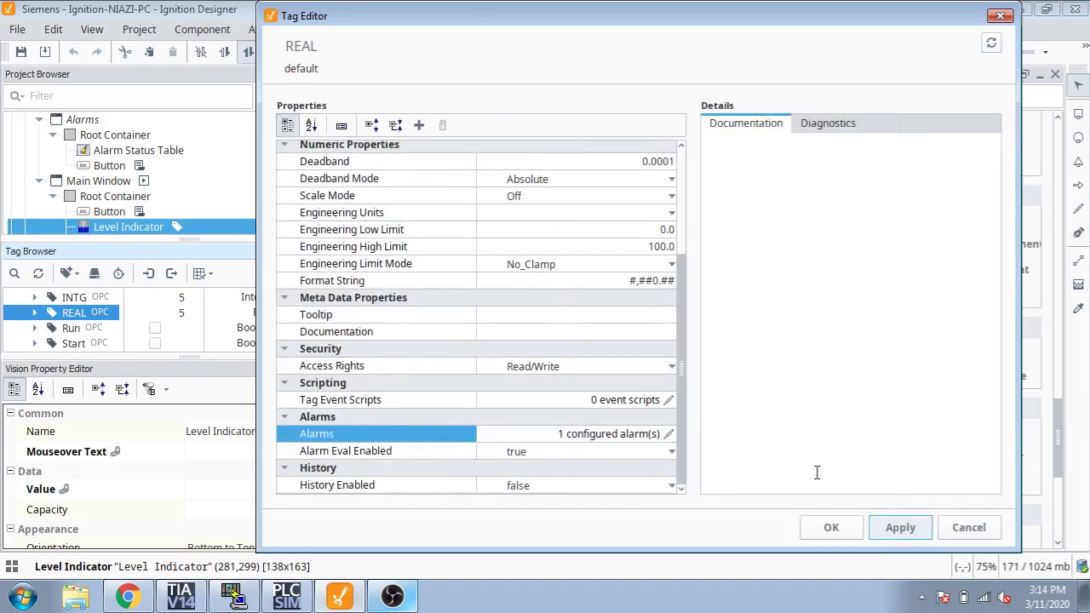
pyautogui.click(670, 434)
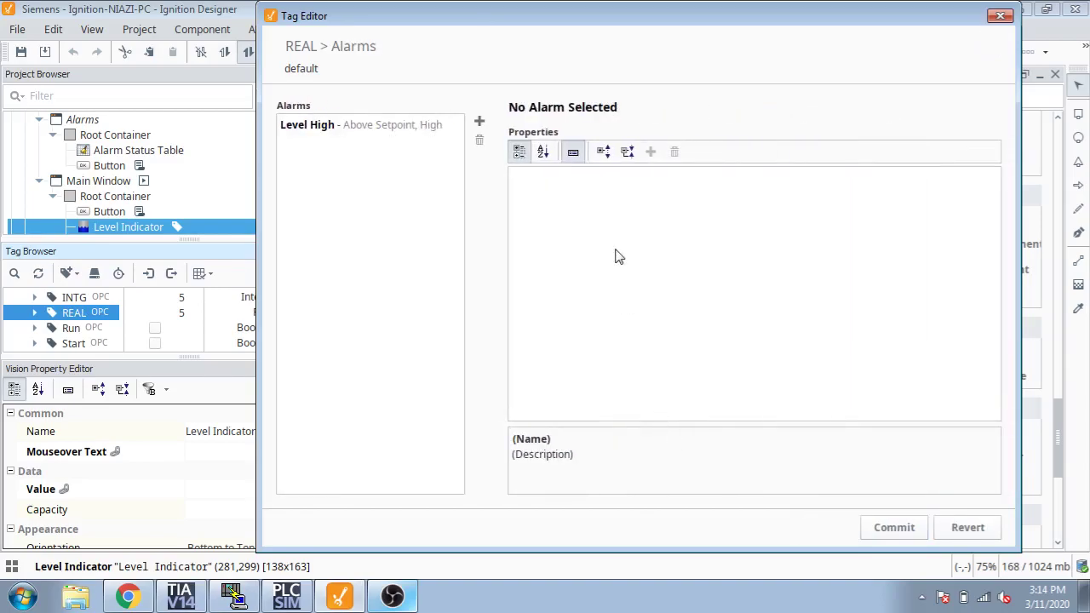
pyautogui.click(480, 123)
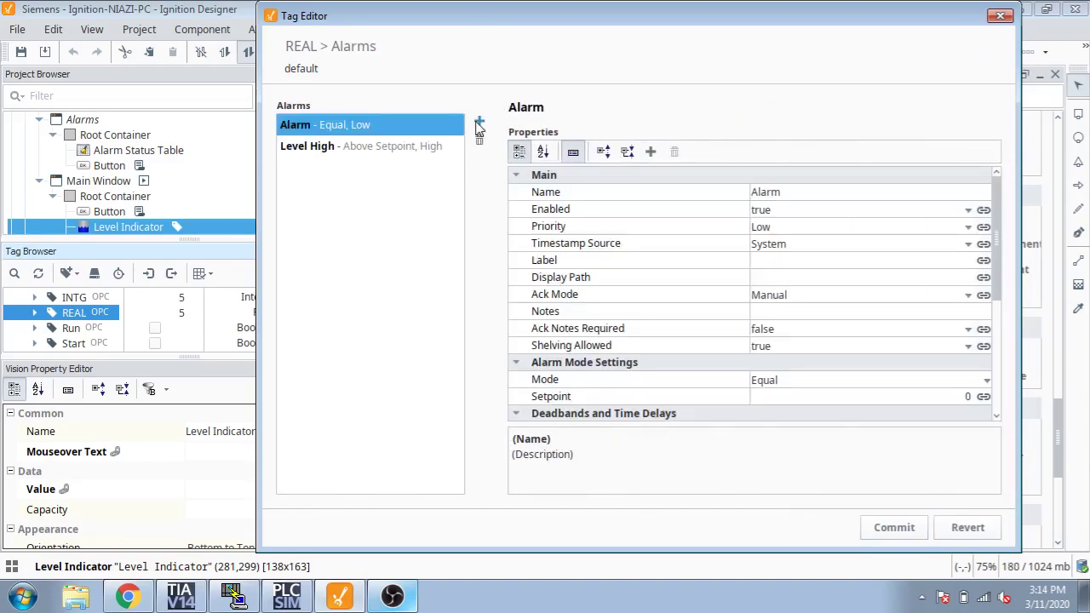
pyautogui.click(794, 197)
pyautogui.write('TANK LEVEL IS HIGH')
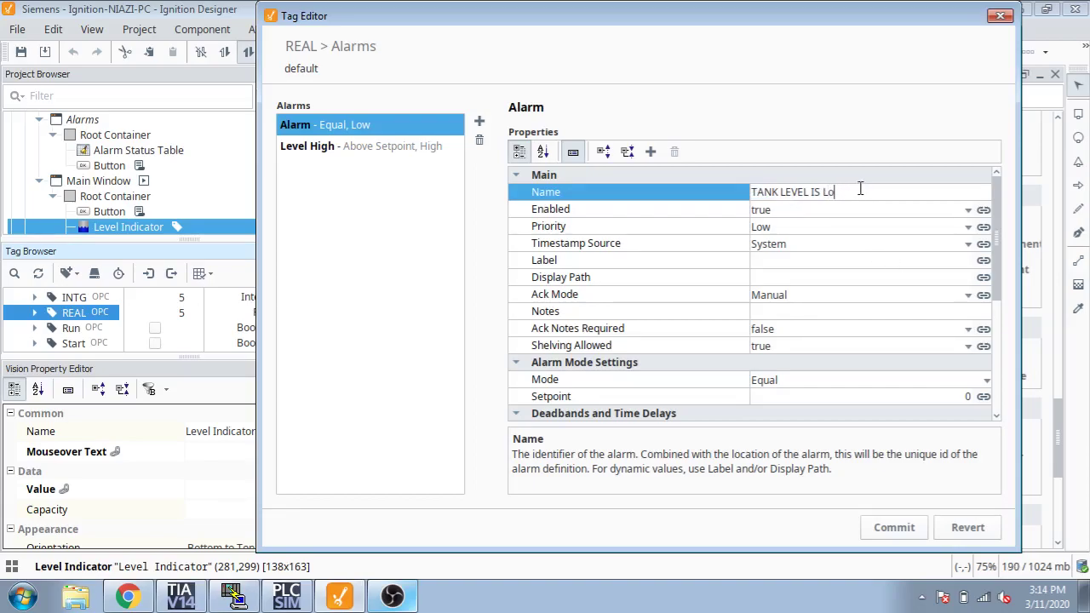
pyautogui.moveTo(845, 193); pyautogui.dragTo(753, 195)
pyautogui.hotkey('ctrl', 'c')
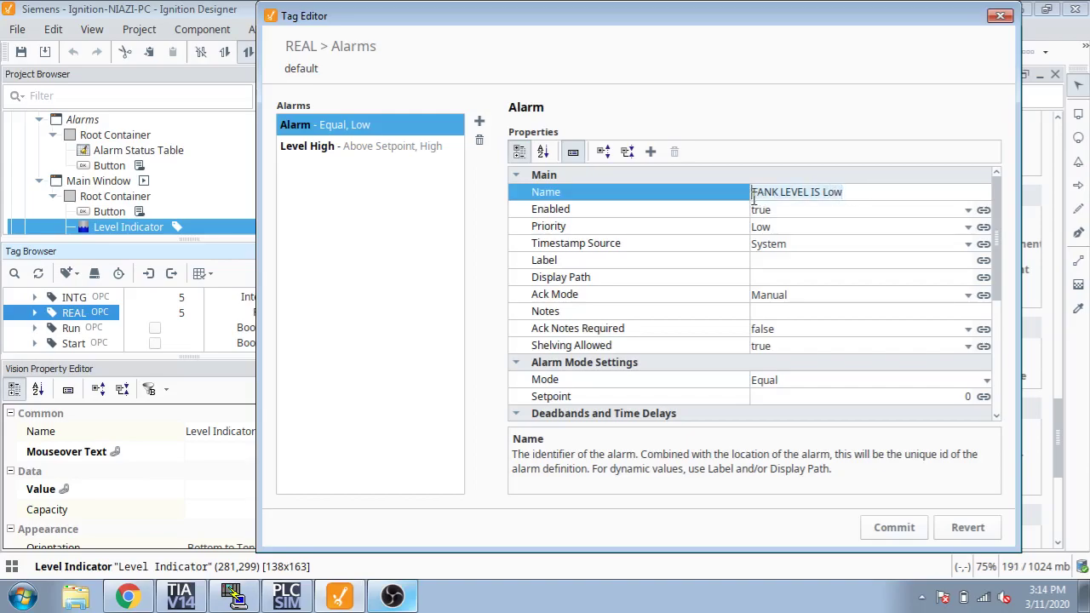
pyautogui.click(970, 230)
# Give the low alarm High priority and Below Setpoint mode.
pyautogui.click(971, 228)
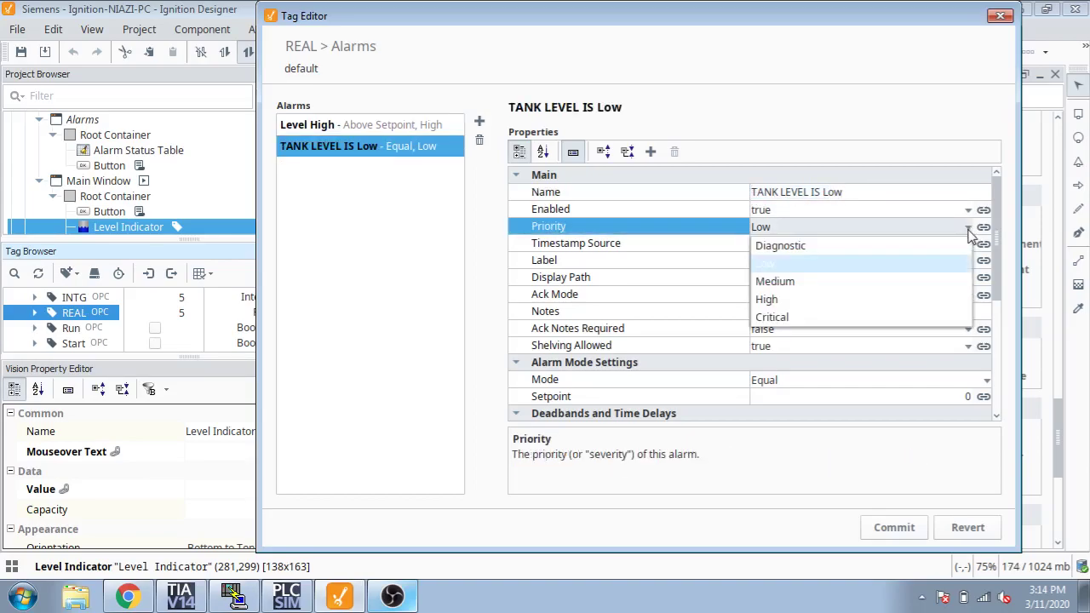
pyautogui.click(927, 308)
pyautogui.scroll(-3, 986, 292)
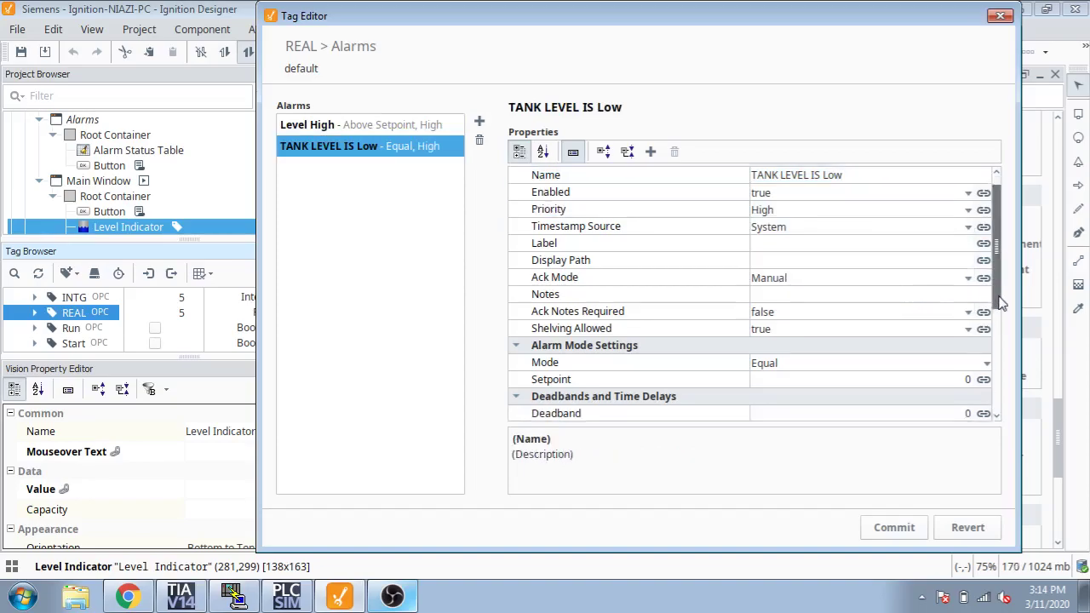
pyautogui.click(986, 260)
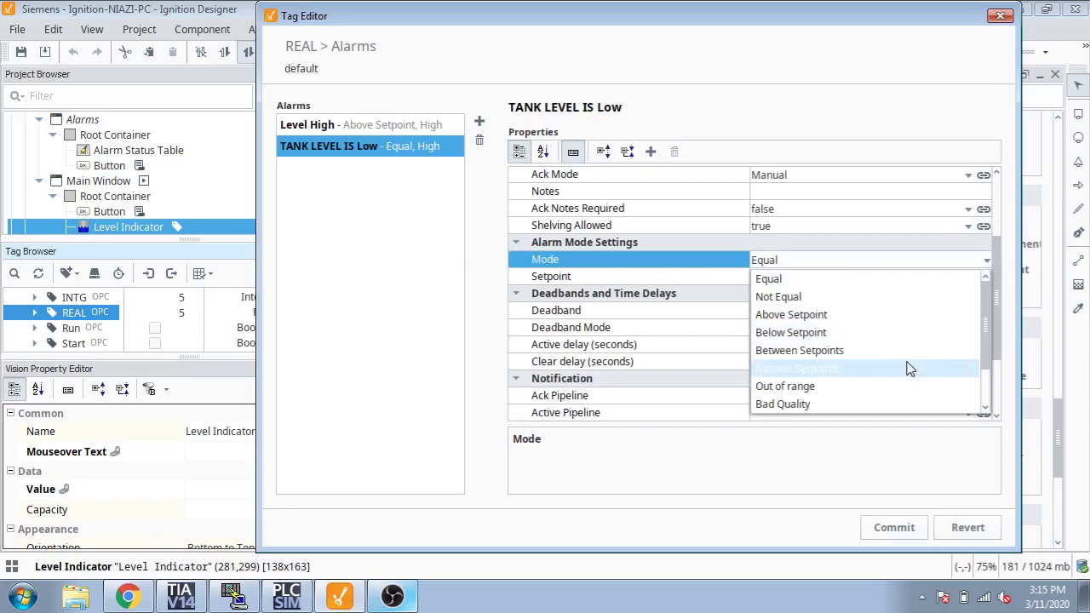
pyautogui.click(913, 334)
pyautogui.click(970, 276)
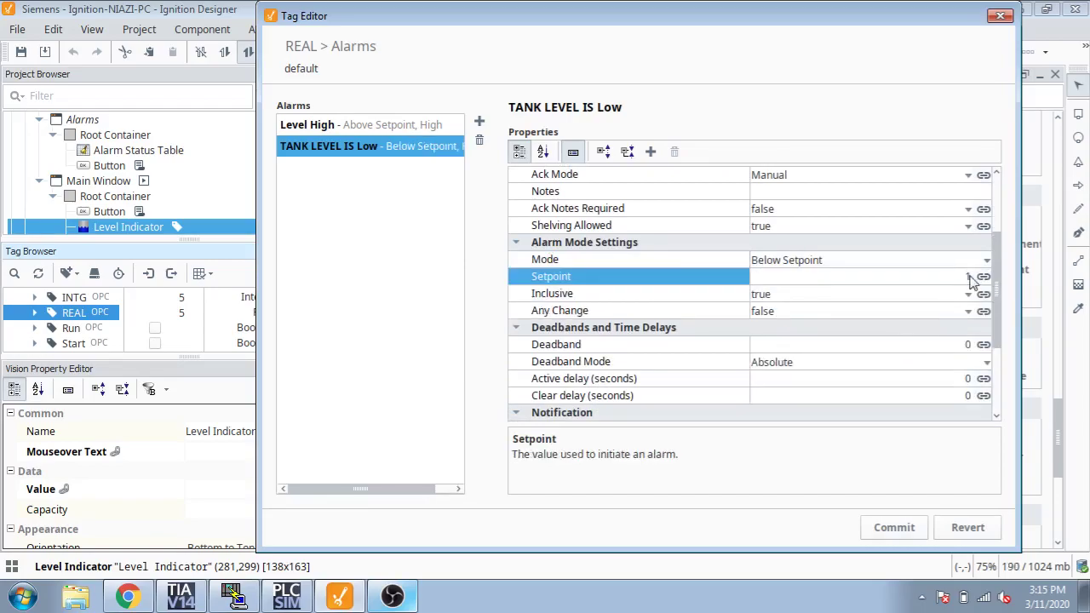
pyautogui.scroll(-3, 995, 311)
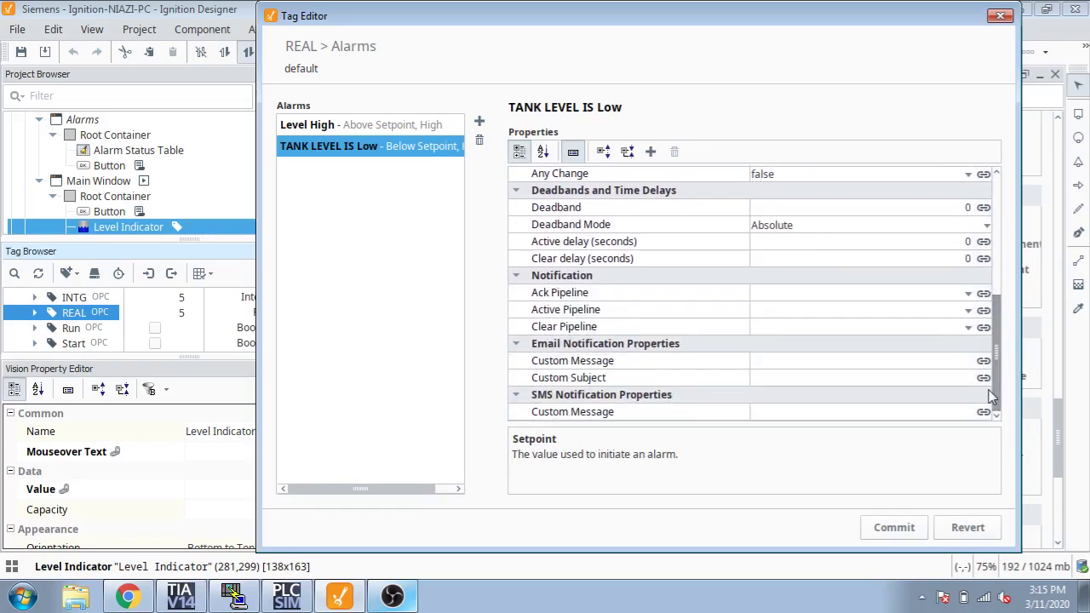
# Paste the email custom message into the low alarm, commit both alarms, and apply the tag changes.
pyautogui.click(849, 363)
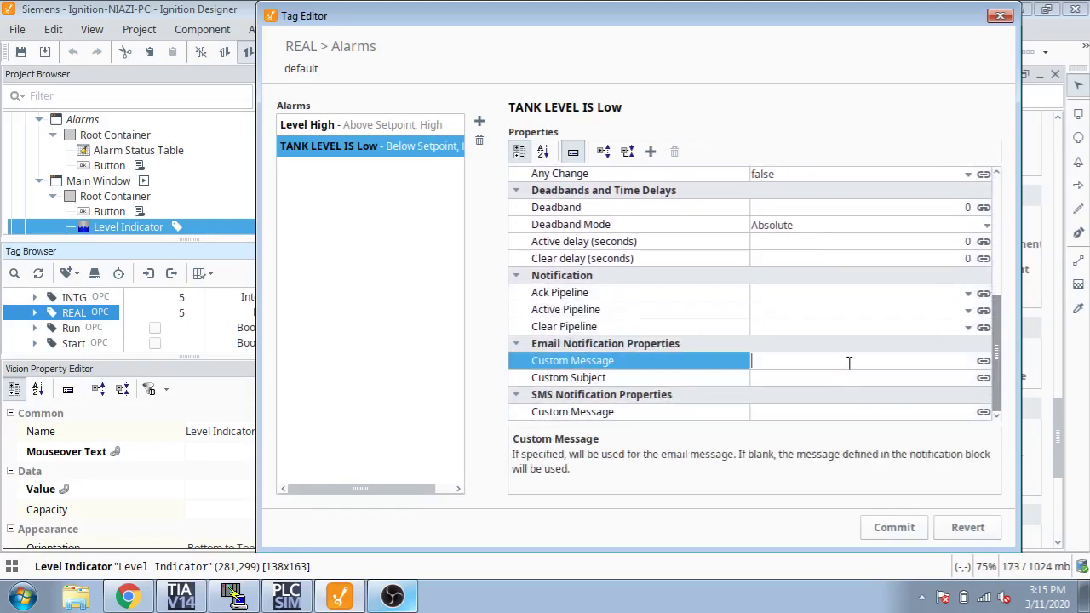
pyautogui.hotkey('ctrl', 'v')
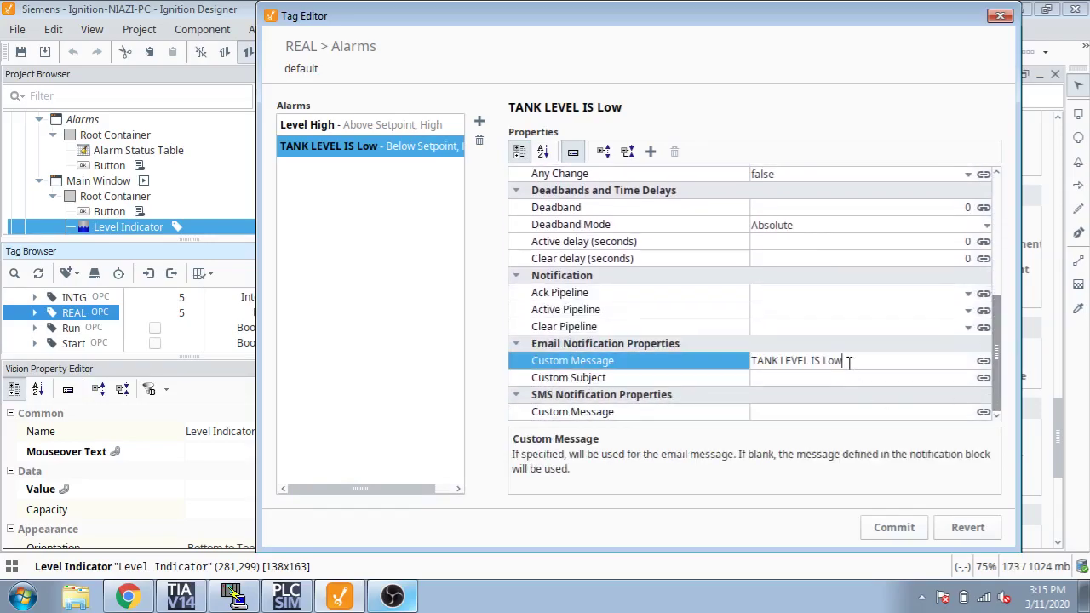
pyautogui.click(890, 526)
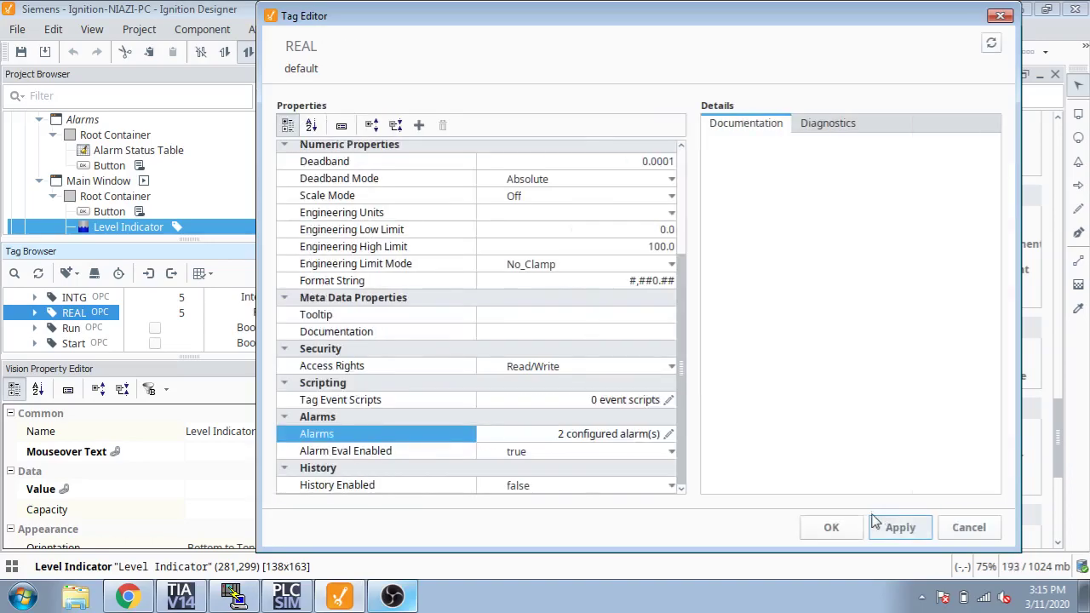
pyautogui.click(668, 435)
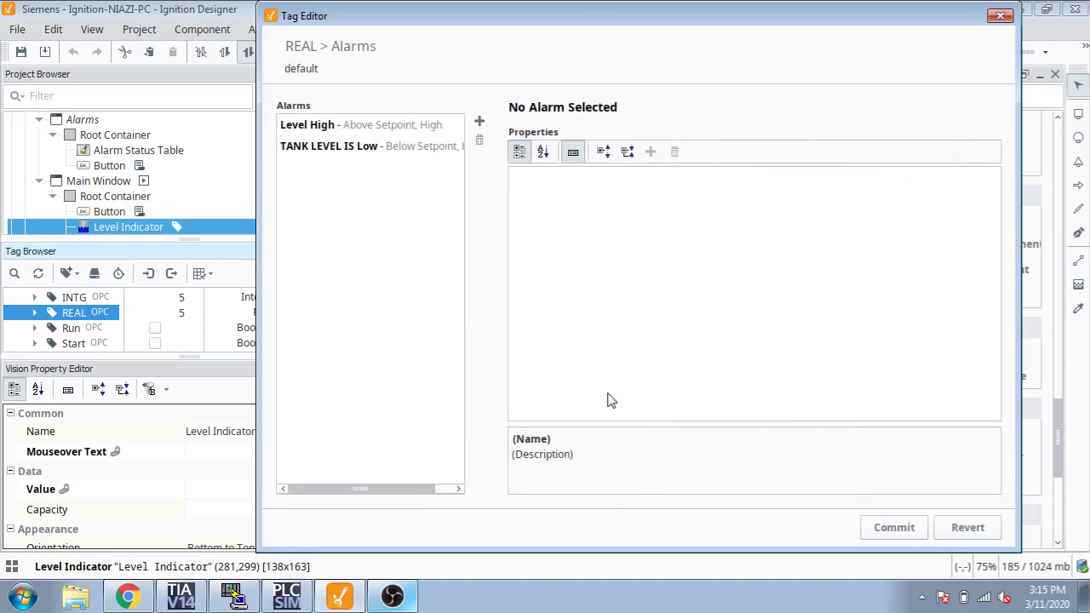
pyautogui.click(891, 528)
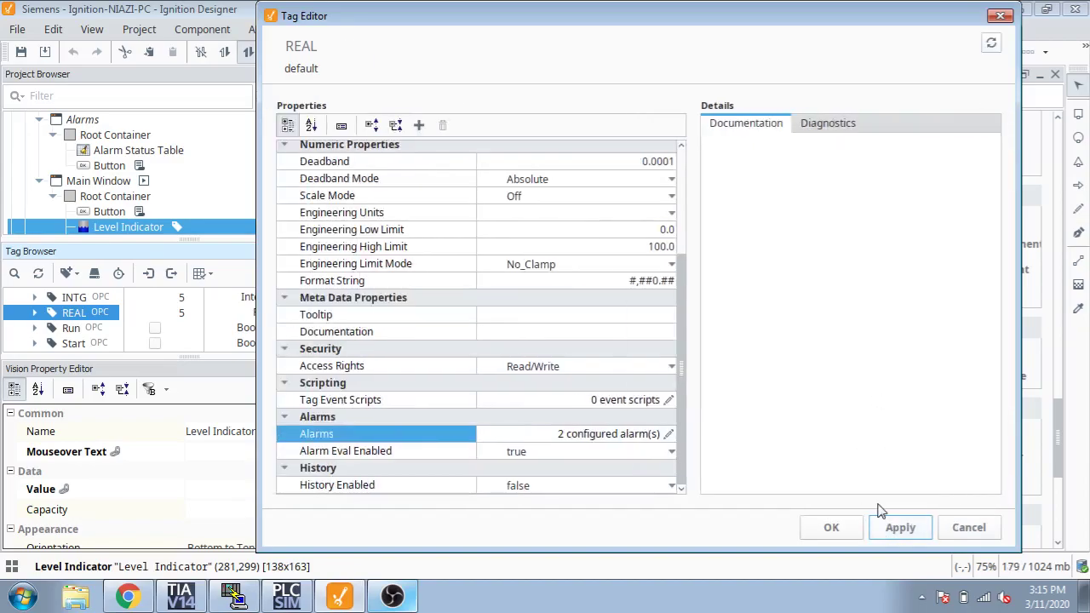
pyautogui.click(832, 527)
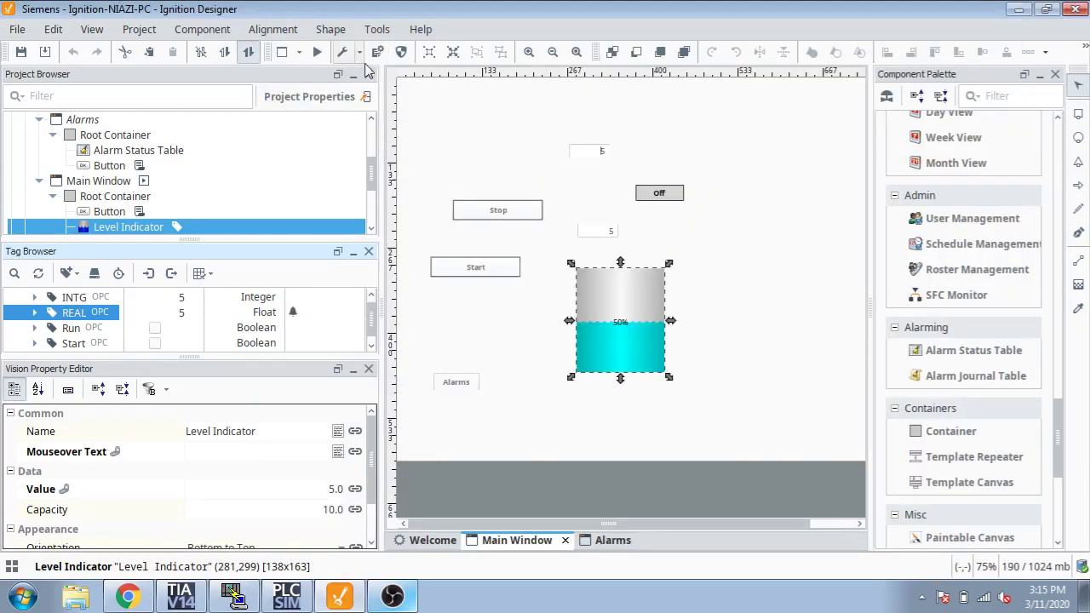
# In preview mode, set INTG to 9 and check the Alarms window.
pyautogui.click(317, 52)
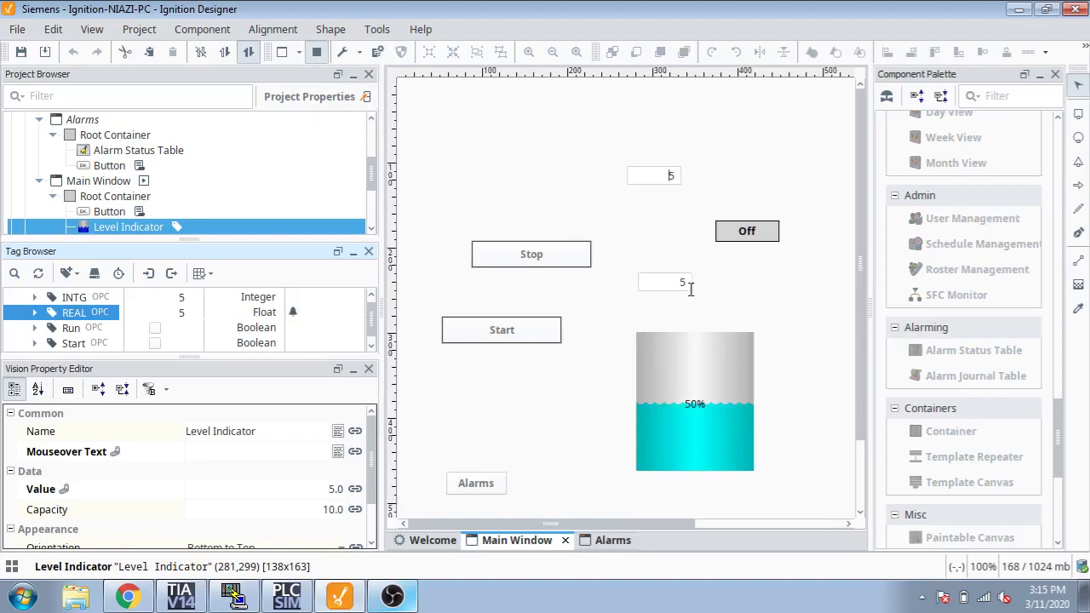
pyautogui.click(690, 288)
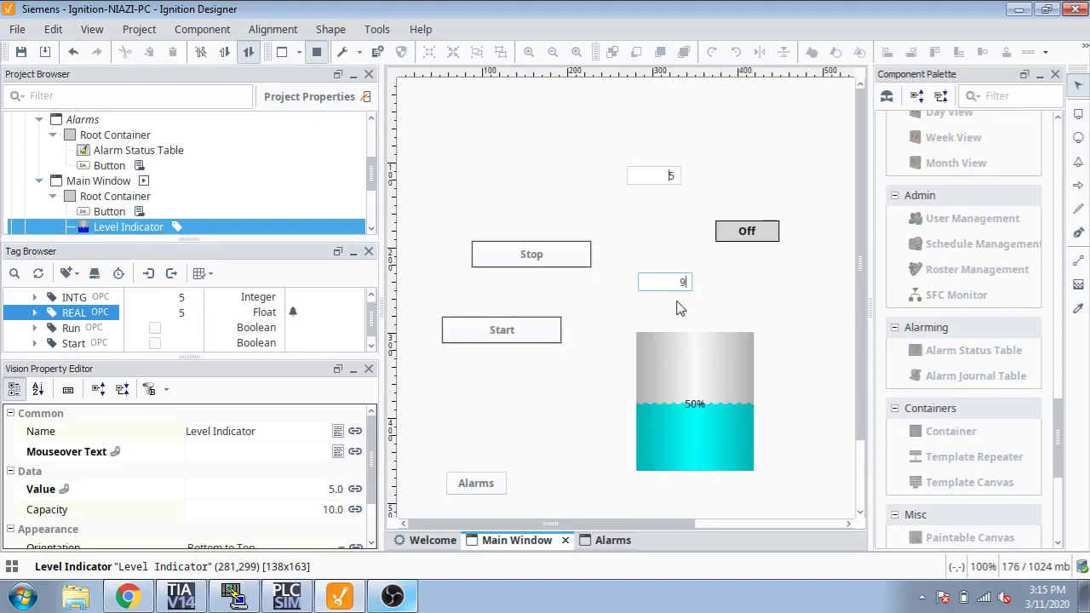
pyautogui.write('9')
pyautogui.press('Return')
pyautogui.click(493, 485)
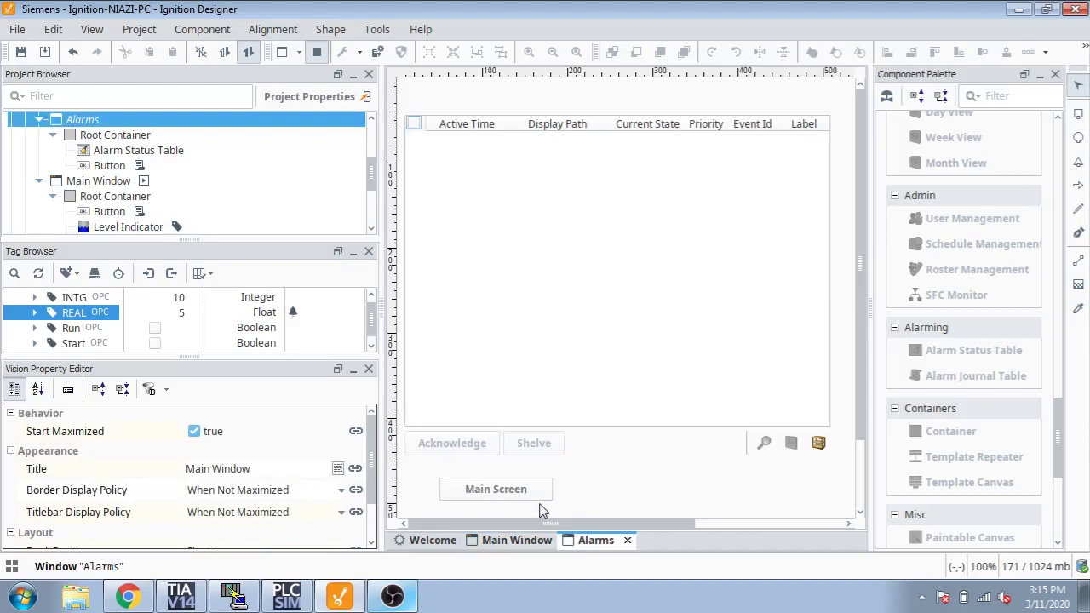
pyautogui.click(519, 540)
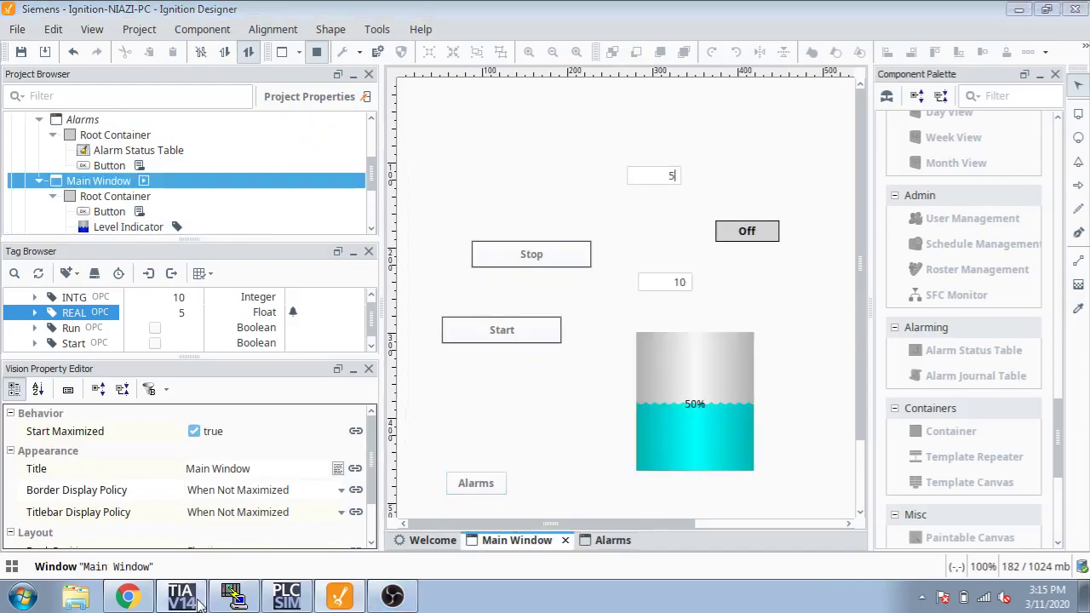
# Restart preview, set REAL to 10 to fill the tank, and view the active alarm.
pyautogui.click(195, 599)
pyautogui.click(231, 598)
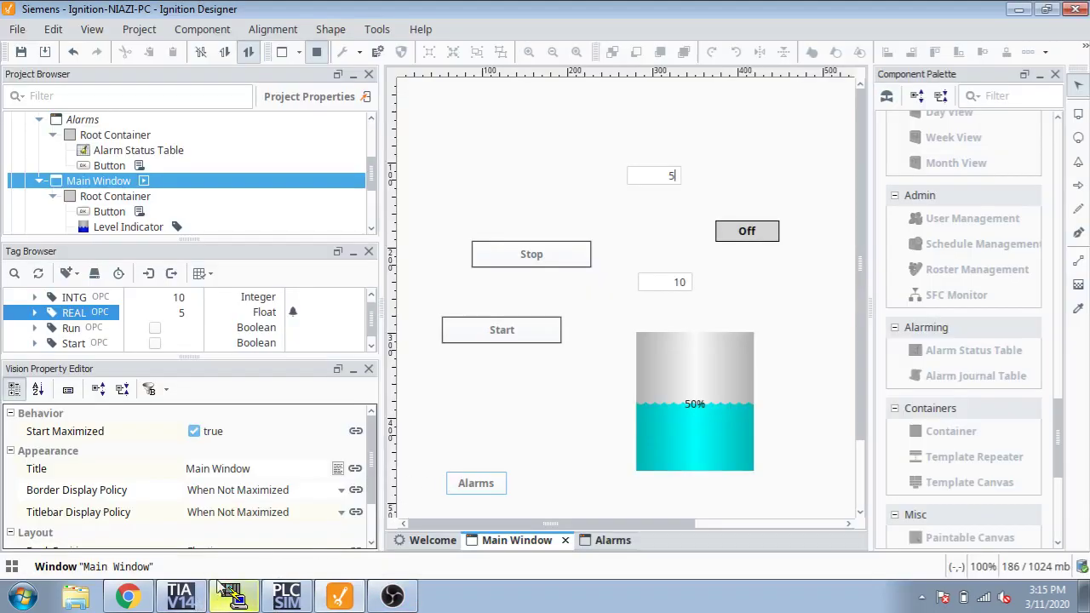
pyautogui.click(320, 56)
pyautogui.click(320, 57)
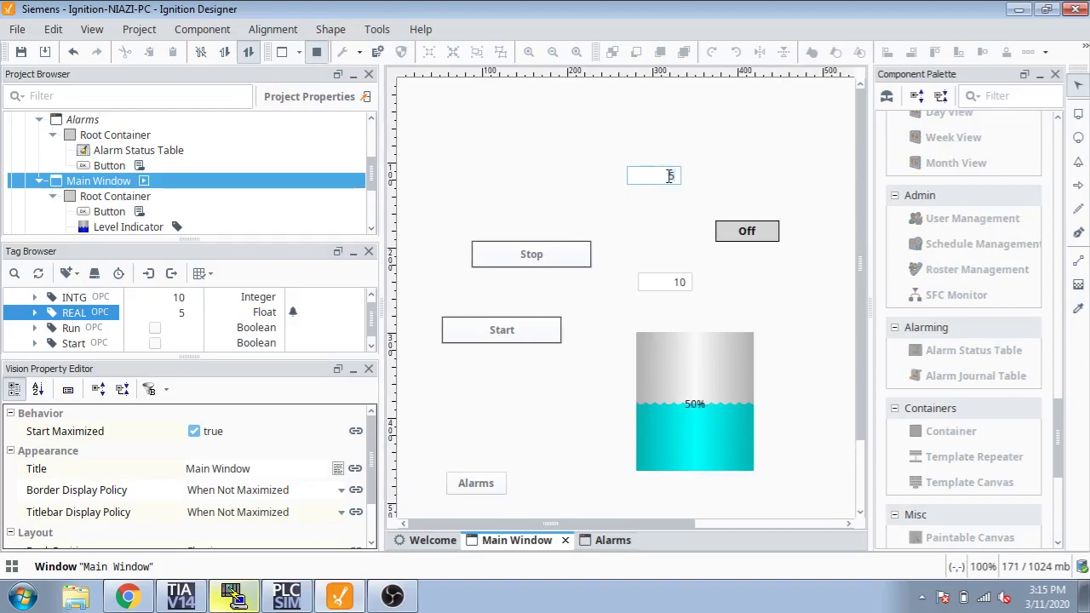
pyautogui.press('Return')
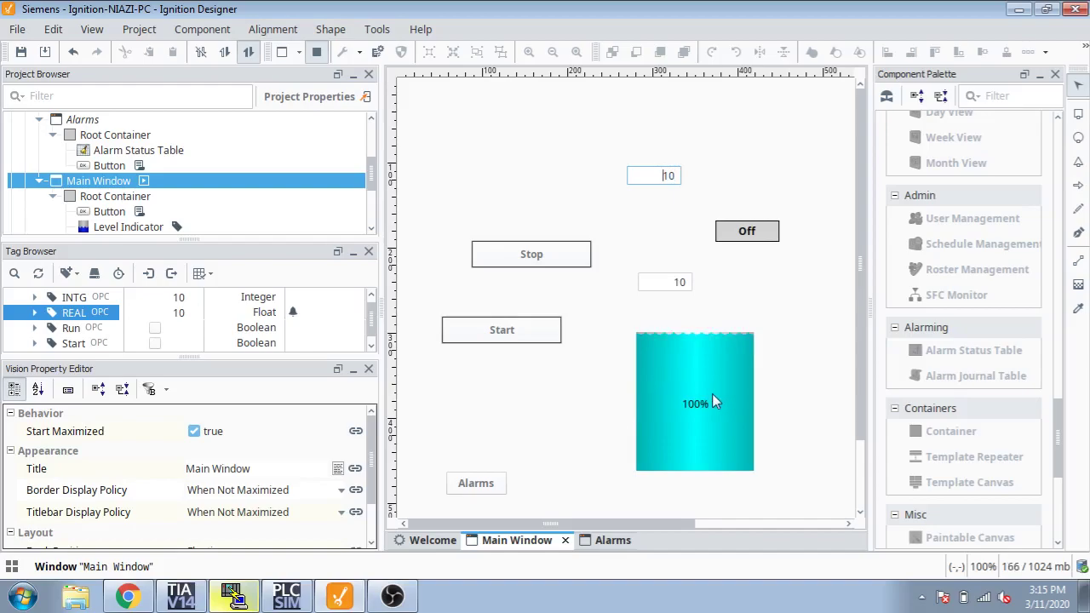
pyautogui.click(498, 485)
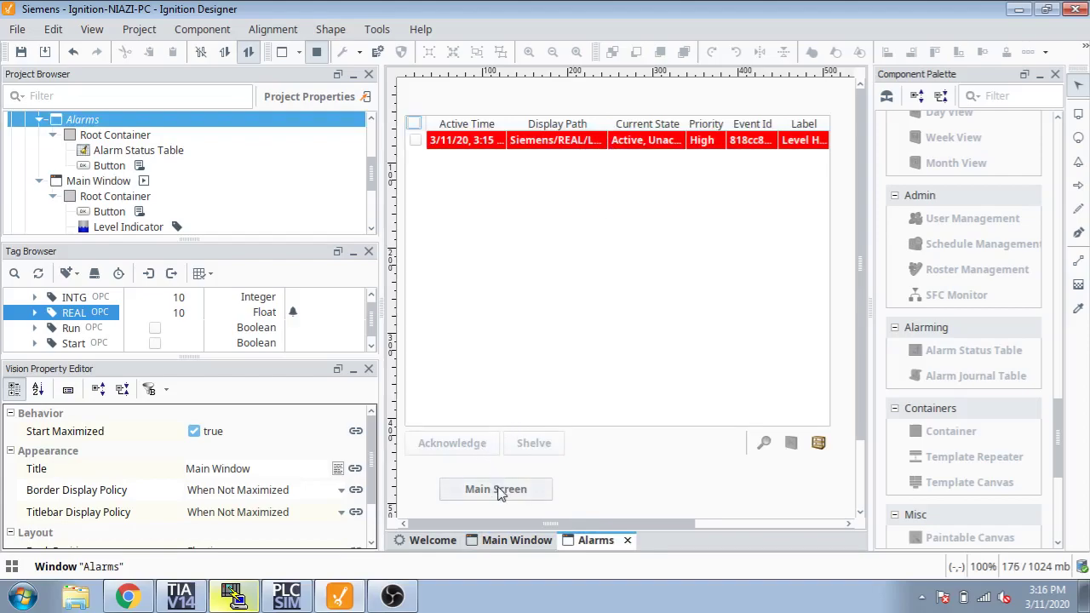
# Acknowledge the Level High alarm, shelve it for 5 minutes, and return to the Main Window.
pyautogui.click(414, 139)
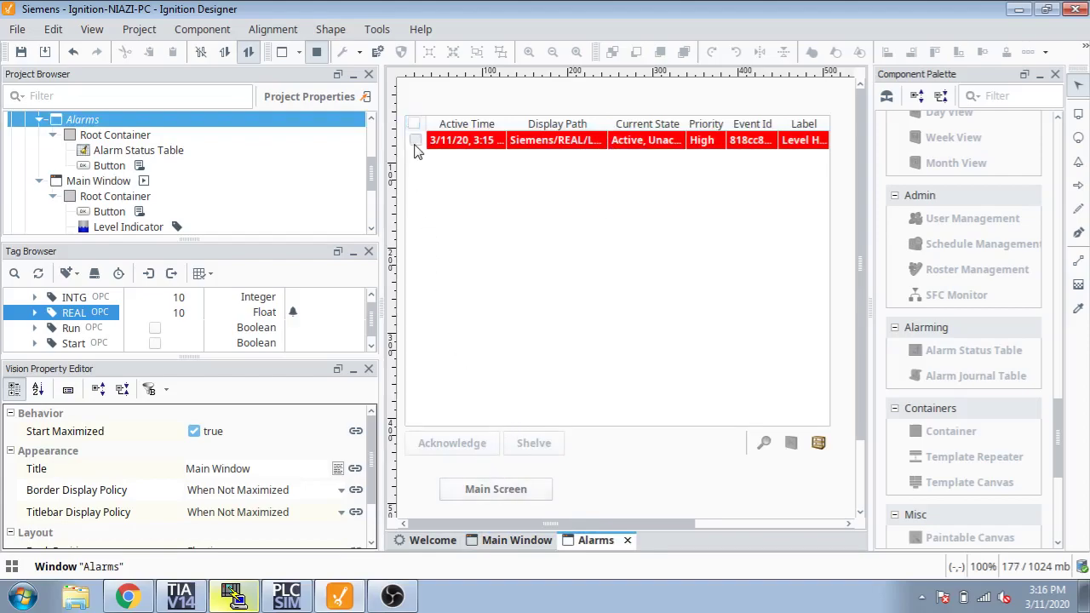
pyautogui.click(465, 445)
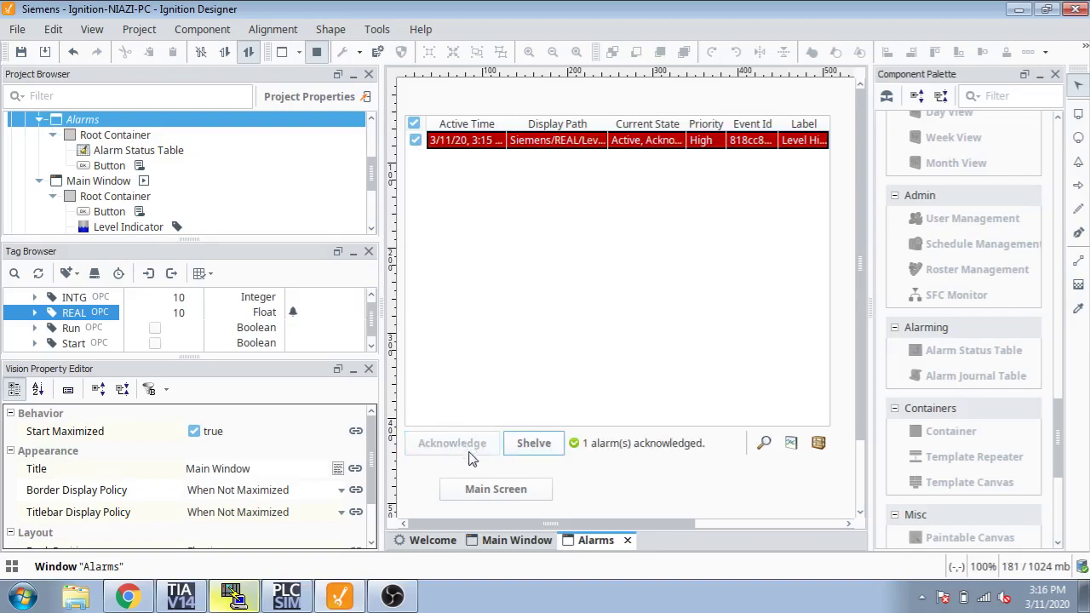
pyautogui.click(528, 445)
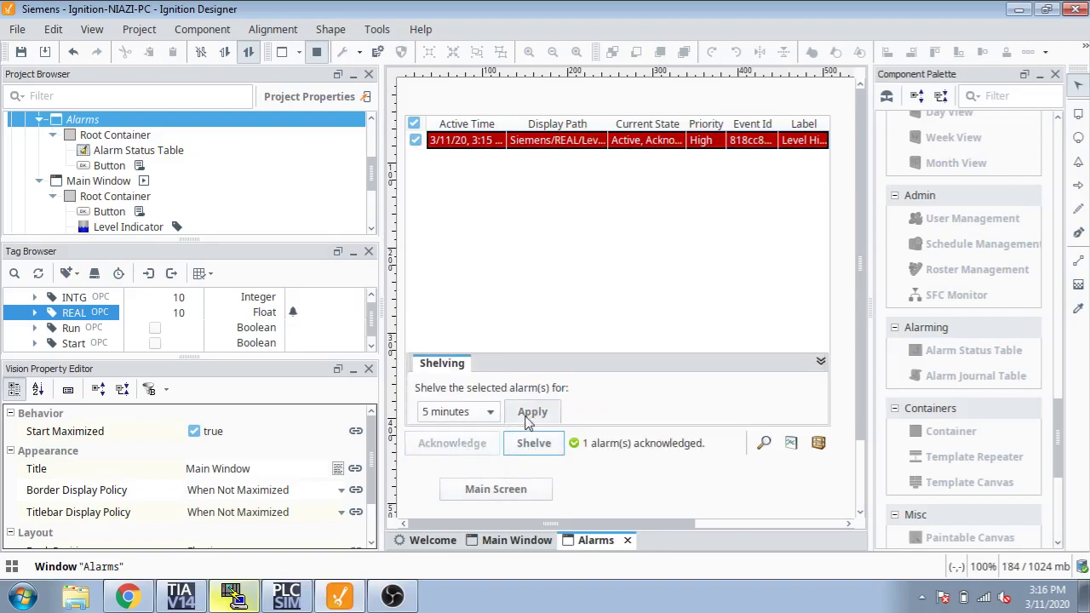
pyautogui.click(526, 413)
pyautogui.click(497, 490)
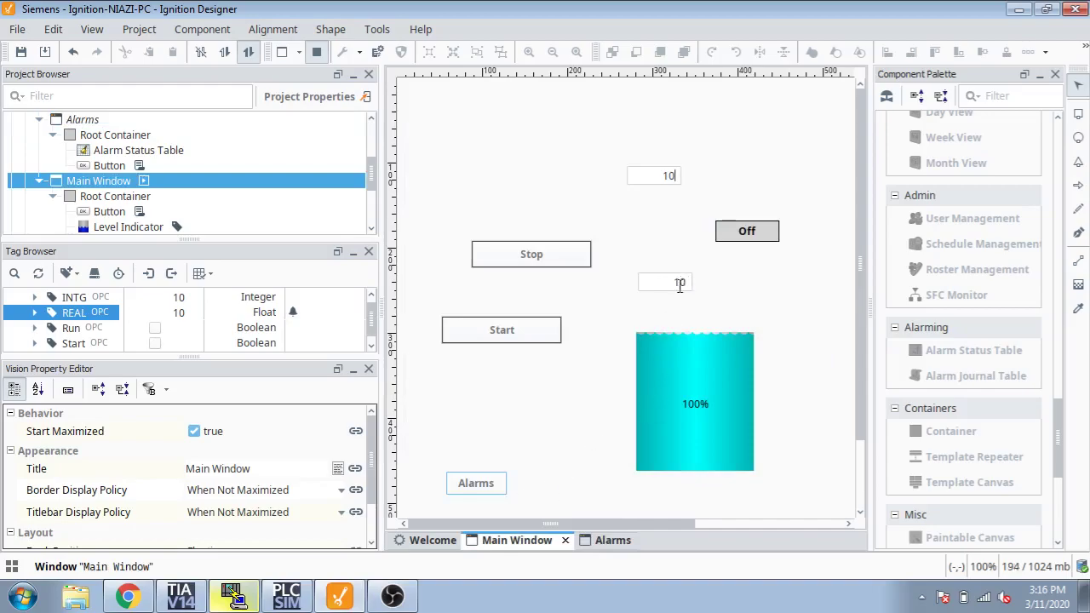
# Set INTG and REAL to 0 to empty the tank, then view the new alarm.
pyautogui.doubleClick(680, 283)
pyautogui.write('0')
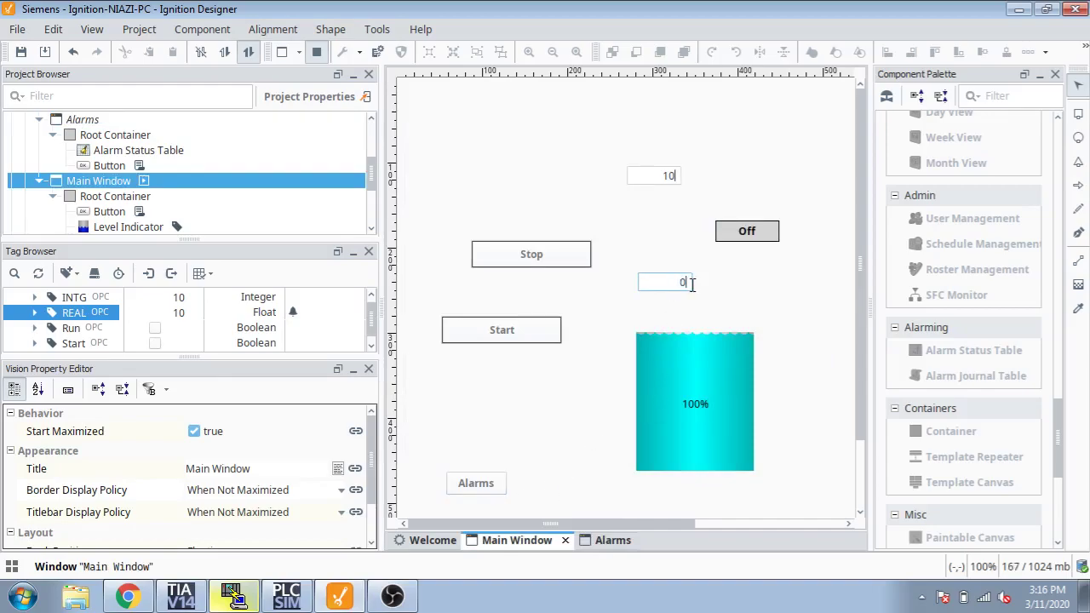
pyautogui.press('Return')
pyautogui.click(675, 175)
pyautogui.doubleClick(675, 175)
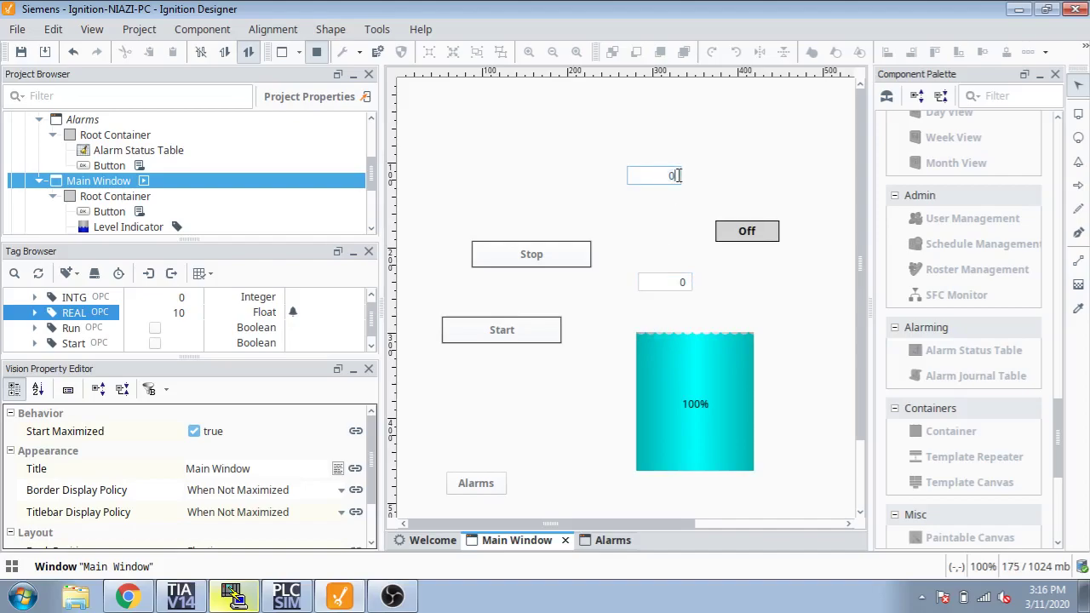
pyautogui.press('Return')
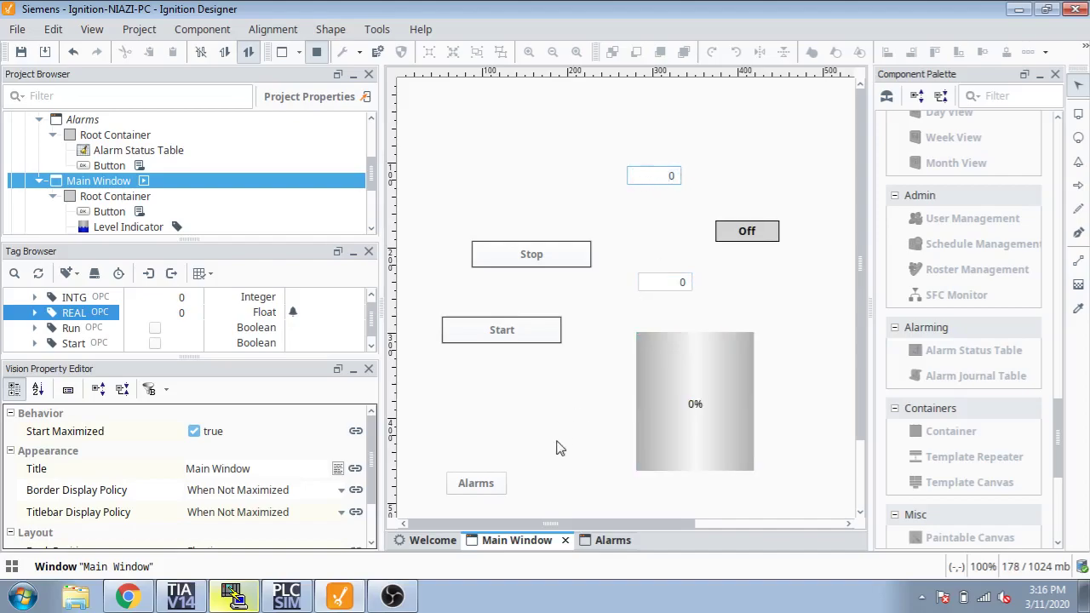
pyautogui.click(492, 483)
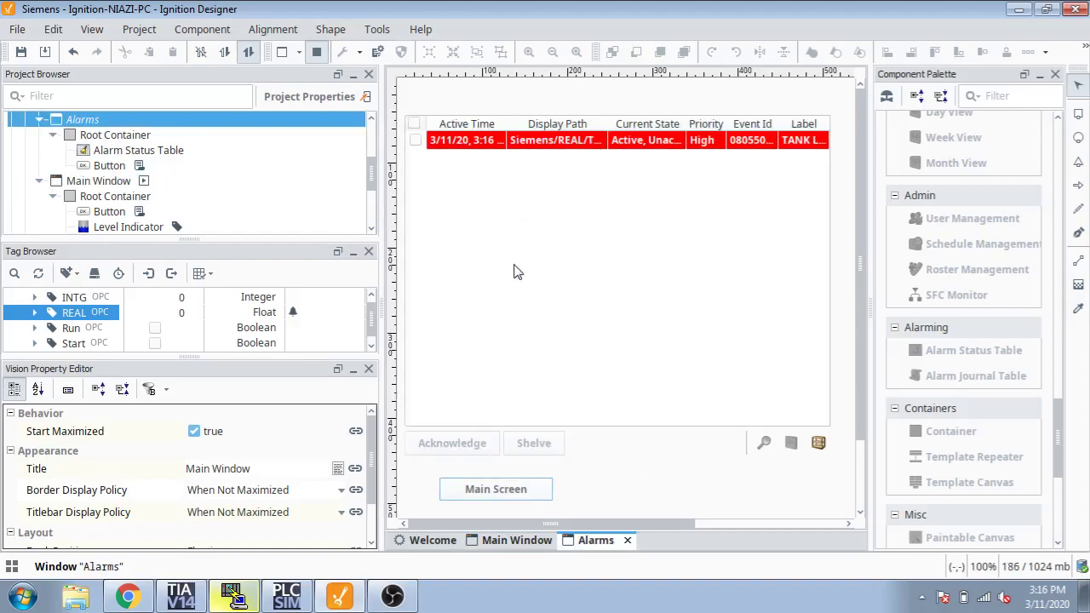
# Acknowledge and shelve the low-level alarm for 5 minutes, exit preview, and bring OBS forward.
pyautogui.click(416, 140)
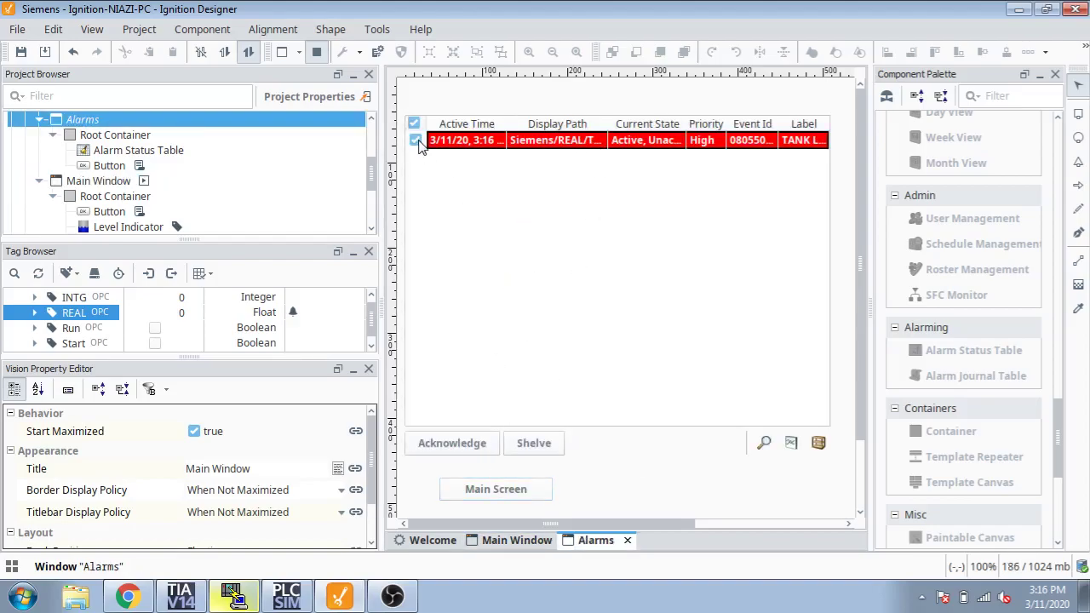
pyautogui.click(474, 444)
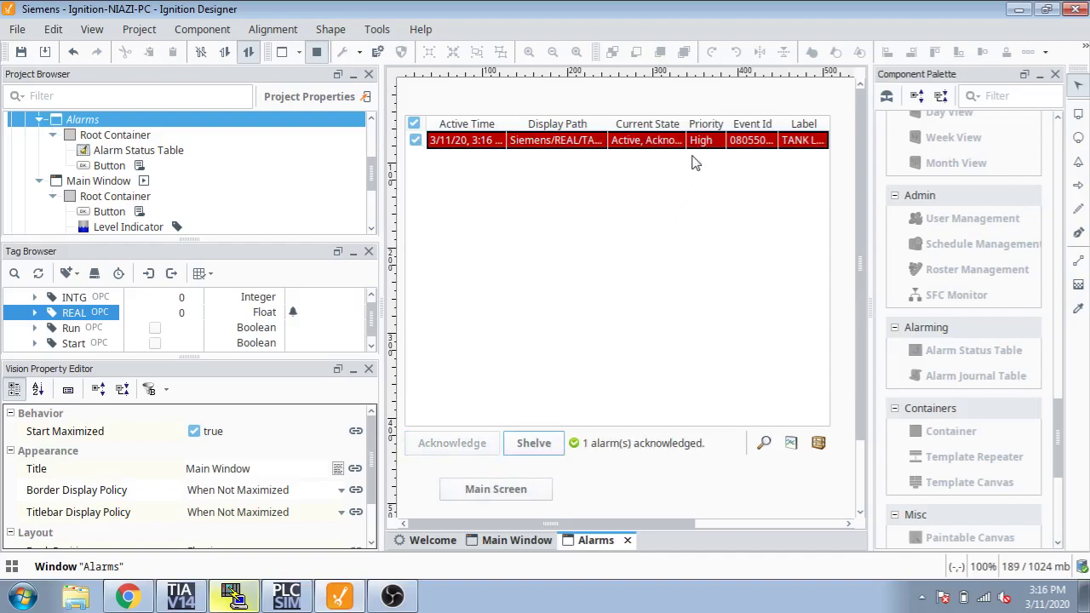
pyautogui.click(533, 443)
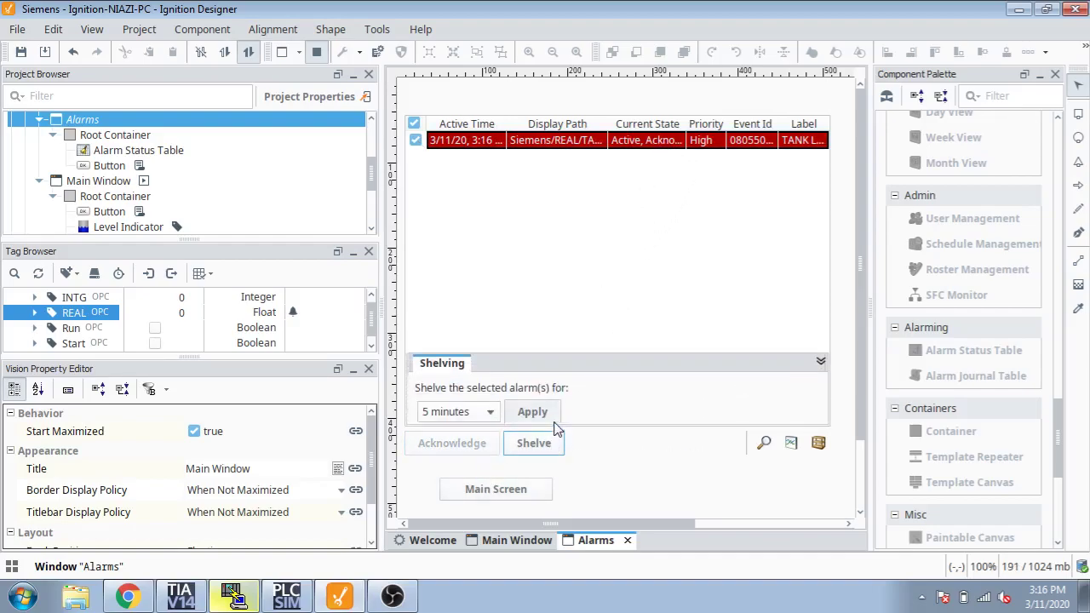
pyautogui.click(540, 417)
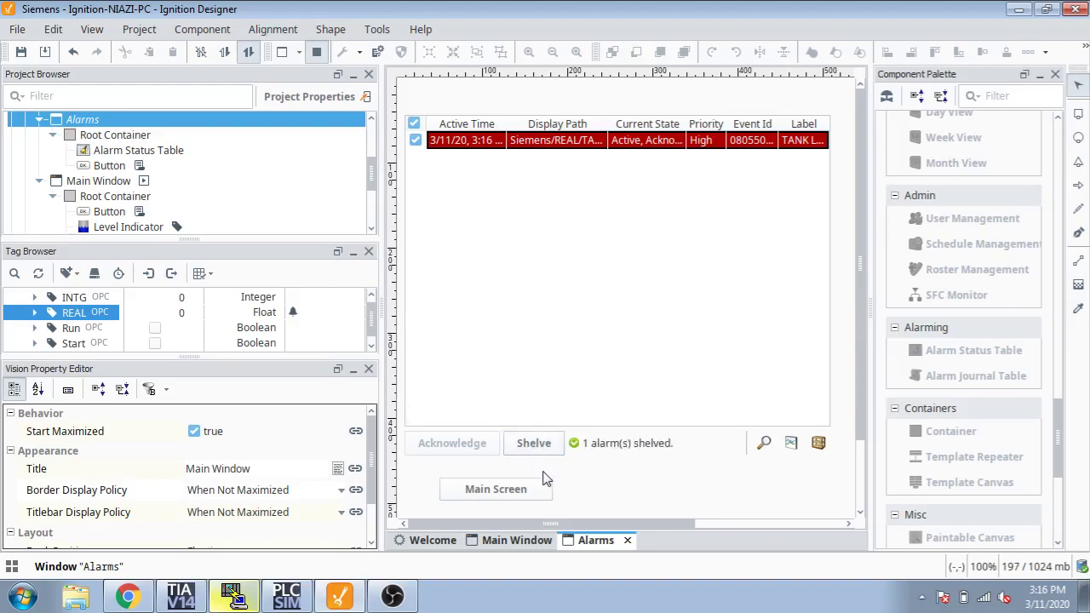
pyautogui.click(527, 494)
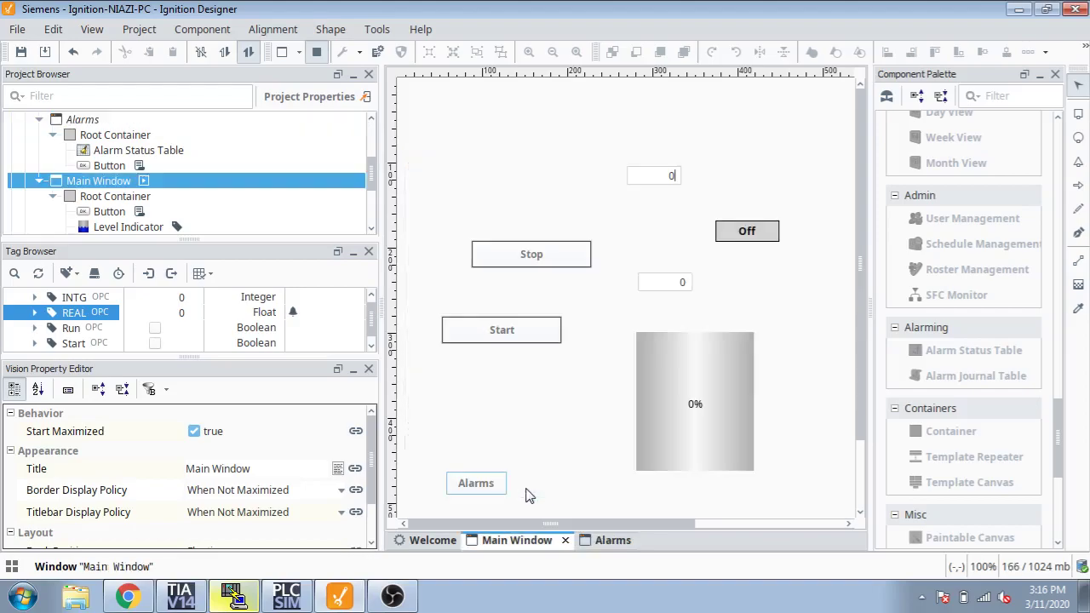
pyautogui.click(319, 57)
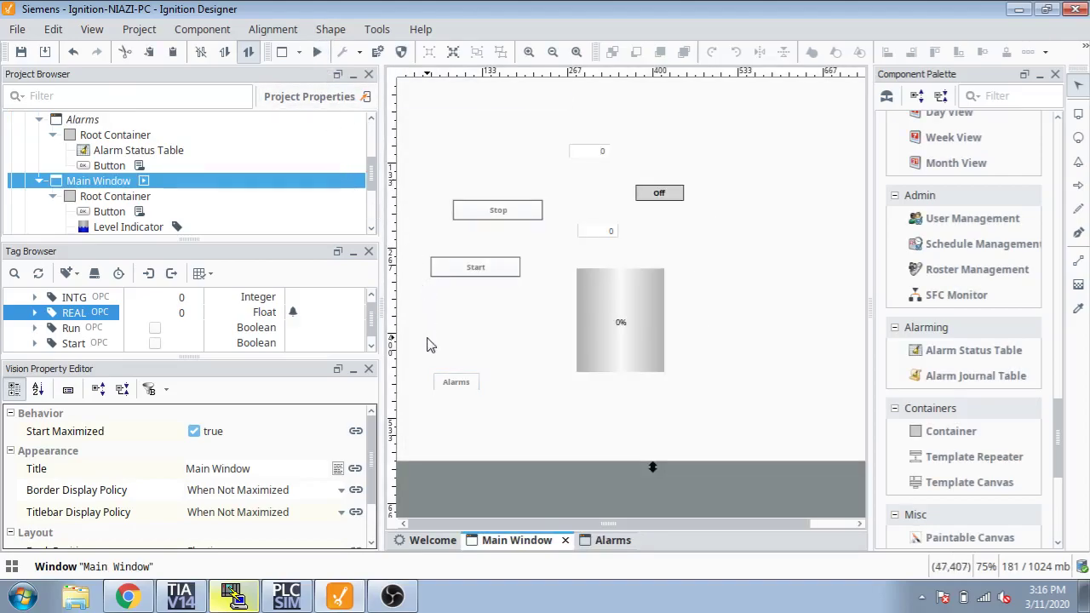
pyautogui.click(392, 596)
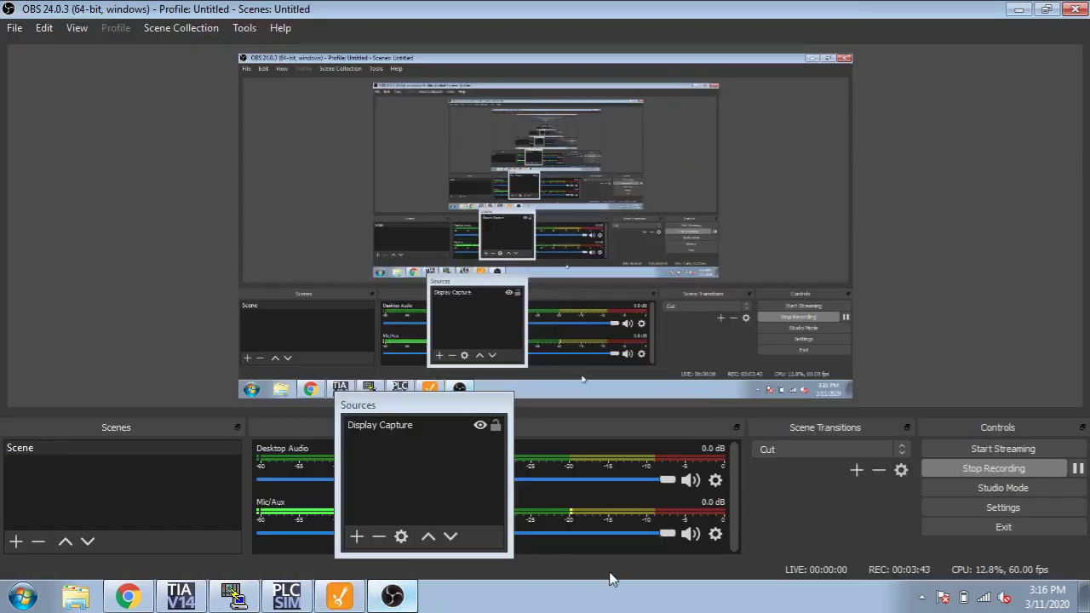